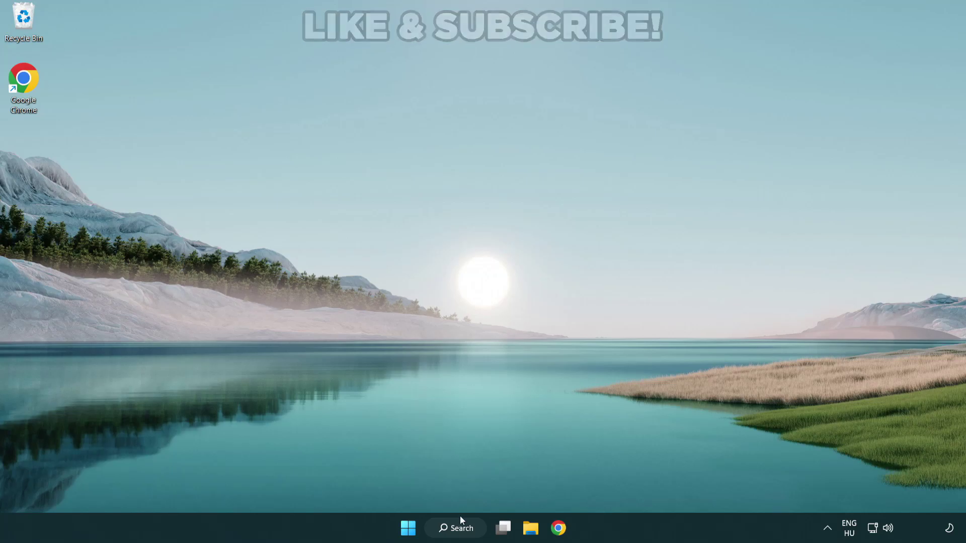
# Step: Search Windows for 'device manager' and launch Device Manager from the best match
pyautogui.click(461, 530)
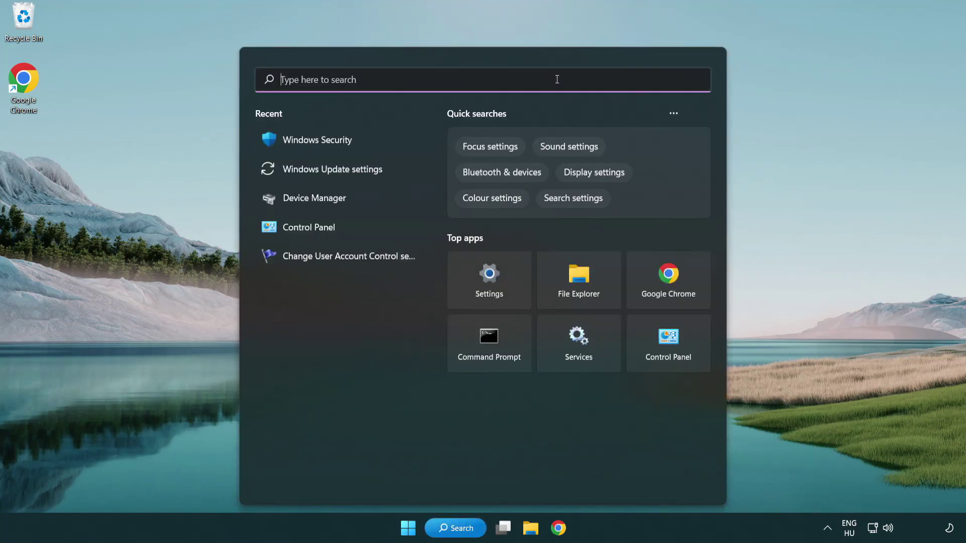
pyautogui.write('device m')
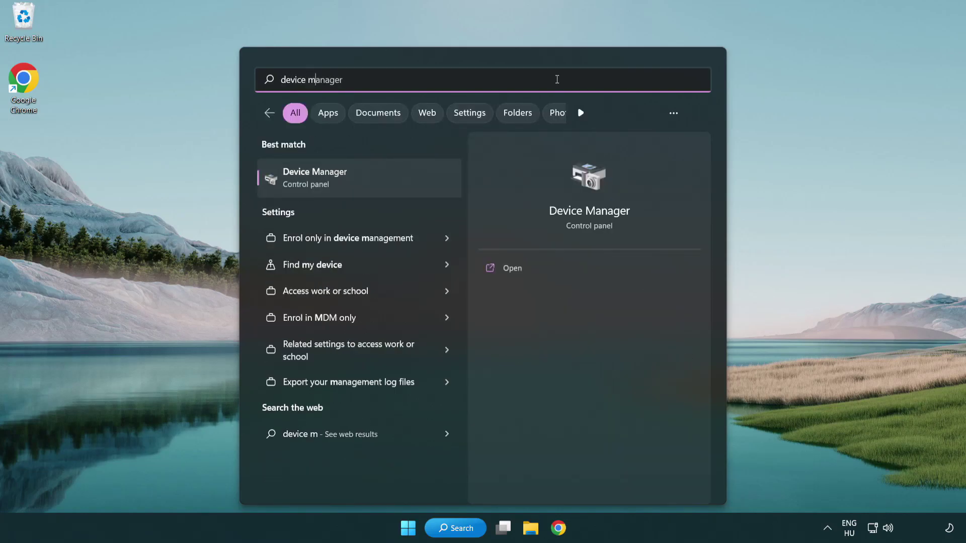
pyautogui.write('anager')
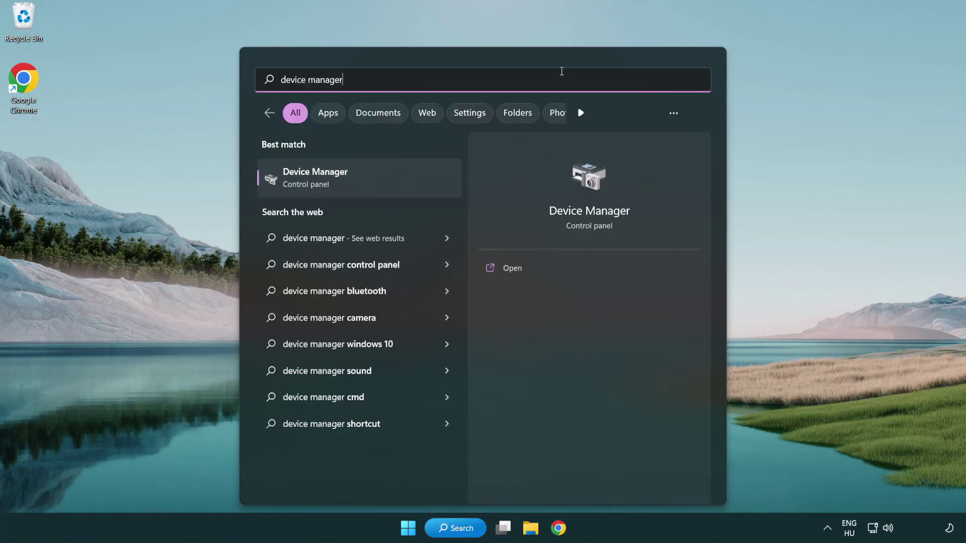
pyautogui.click(387, 182)
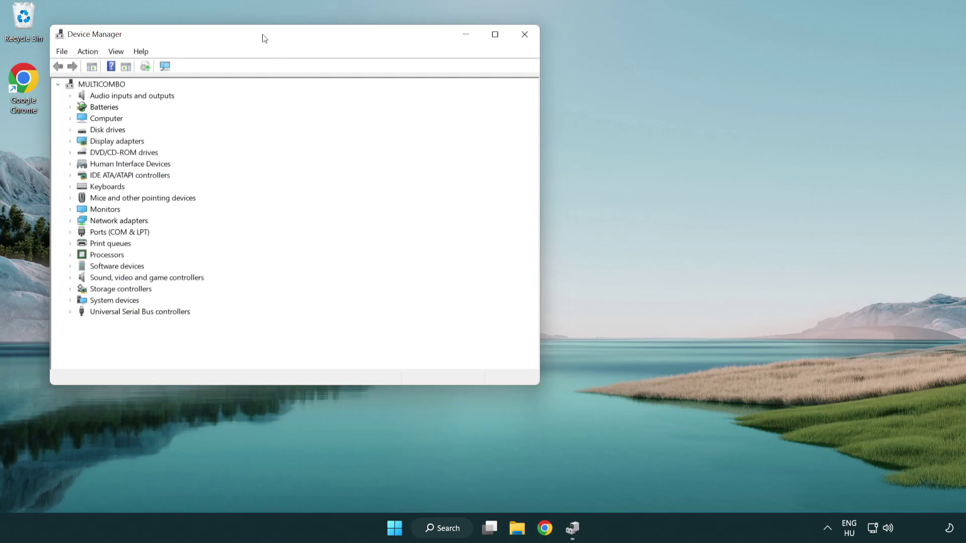
# Step: Expand Display adapters and select the VMware SVGA 3D adapter
pyautogui.moveTo(262, 37); pyautogui.dragTo(425, 97)
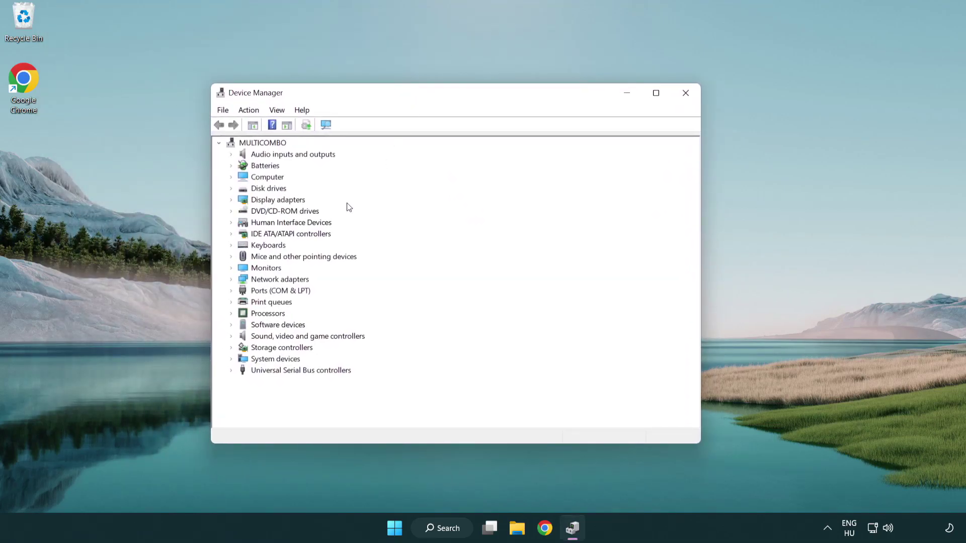
pyautogui.click(267, 203)
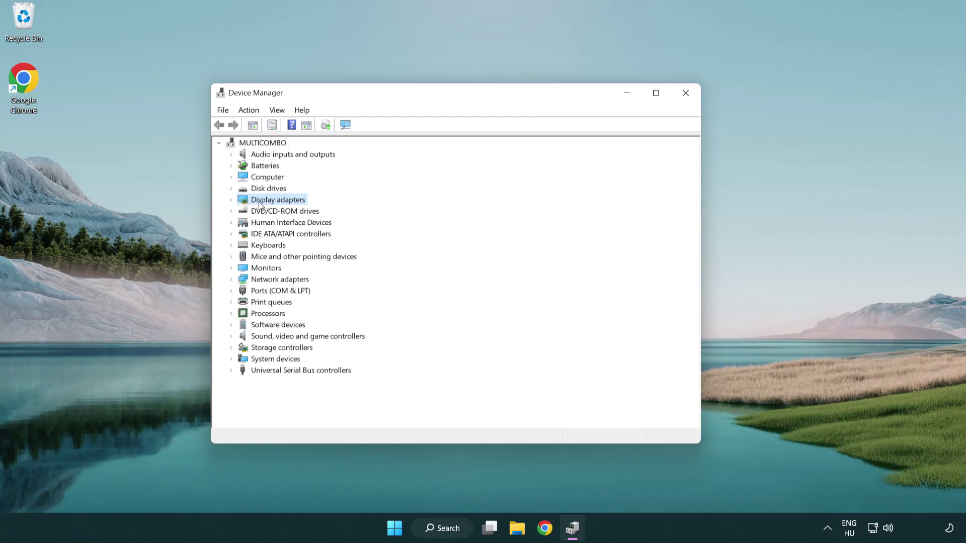
pyautogui.click(232, 200)
pyautogui.click(270, 214)
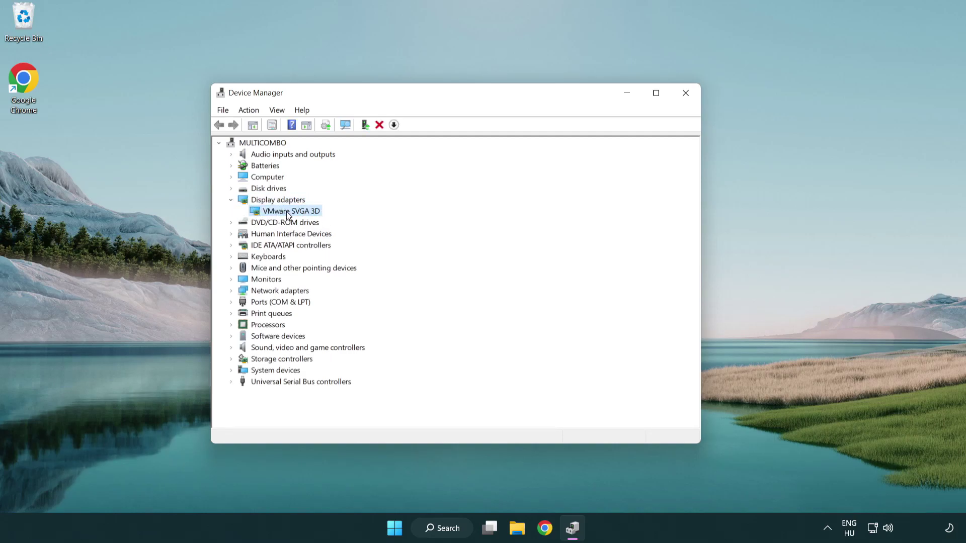
# Step: Update the VMware SVGA 3D driver via automatic search, then close the wizard and Device Manager
pyautogui.rightClick(287, 212)
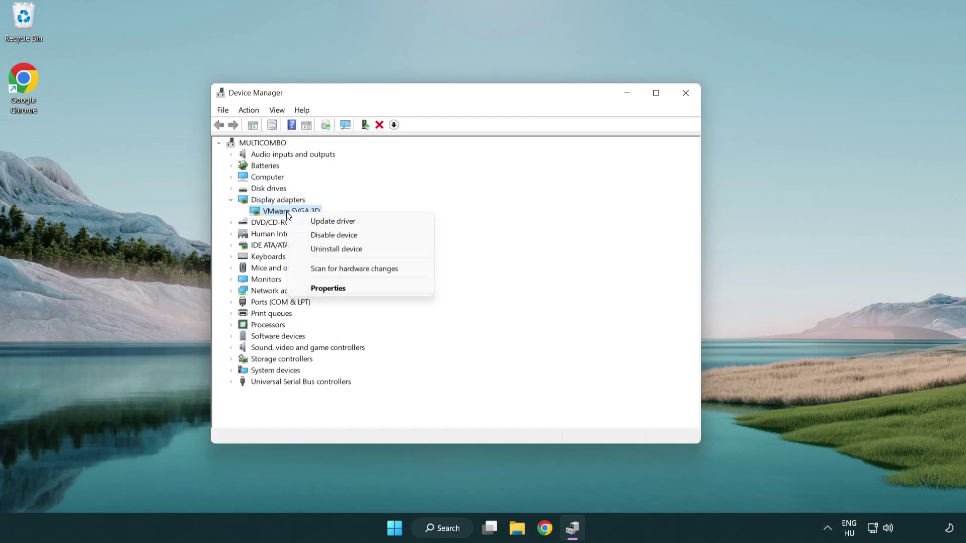
pyautogui.click(381, 222)
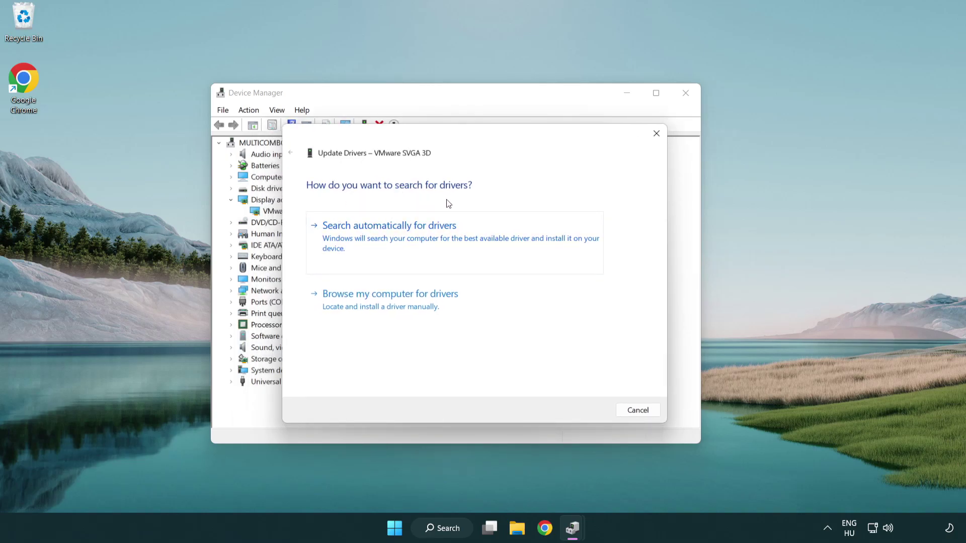
pyautogui.click(424, 234)
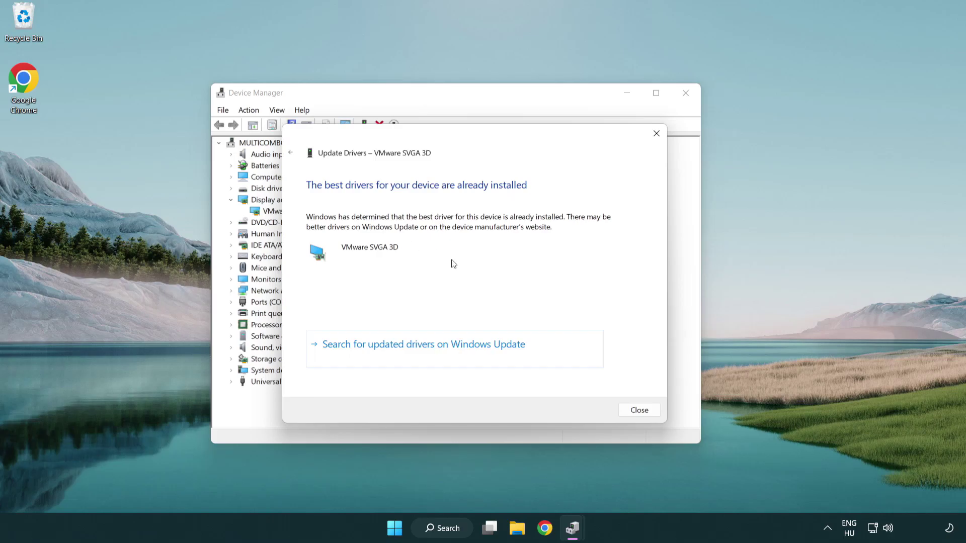
pyautogui.click(639, 412)
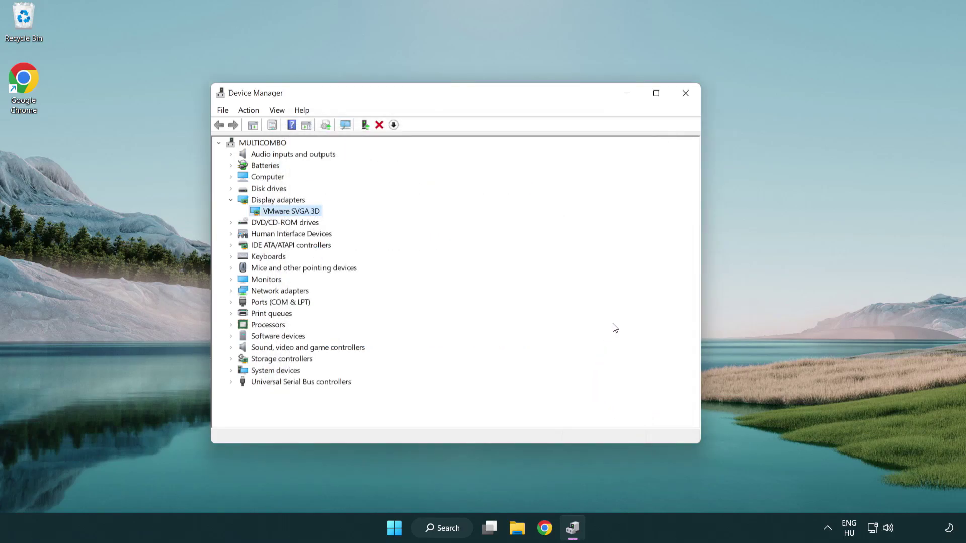
pyautogui.click(687, 95)
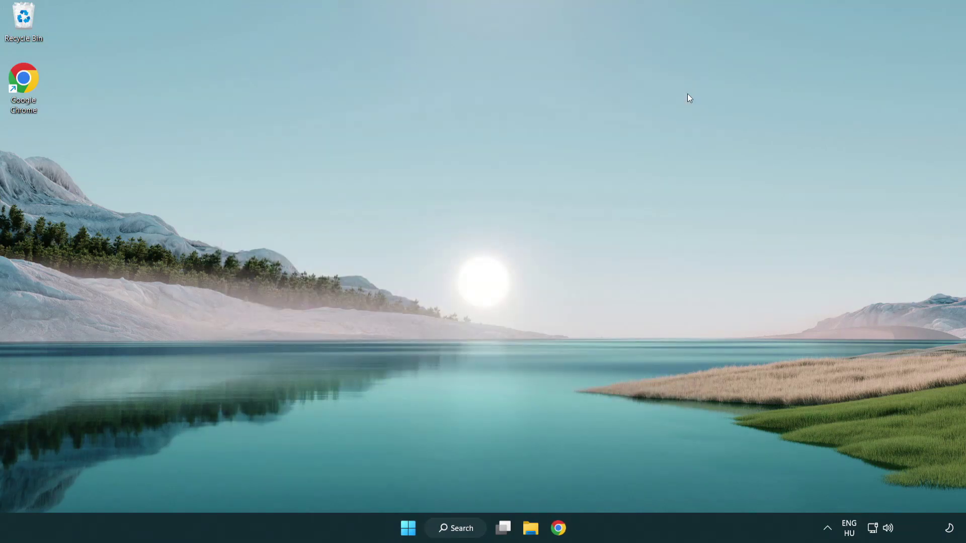
# Step: Search Windows for 'update' and launch the Windows Update settings page
pyautogui.click(461, 528)
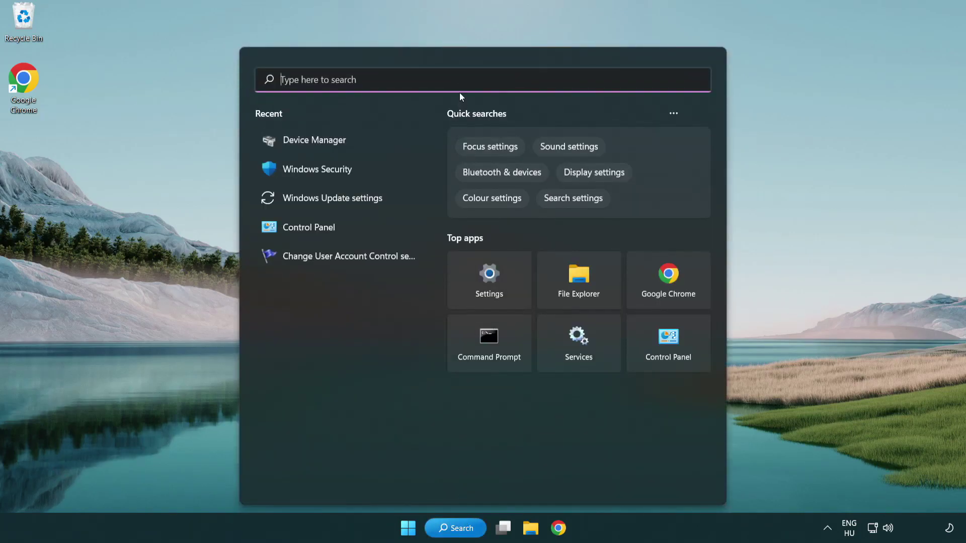
pyautogui.write('u')
pyautogui.write('pdate')
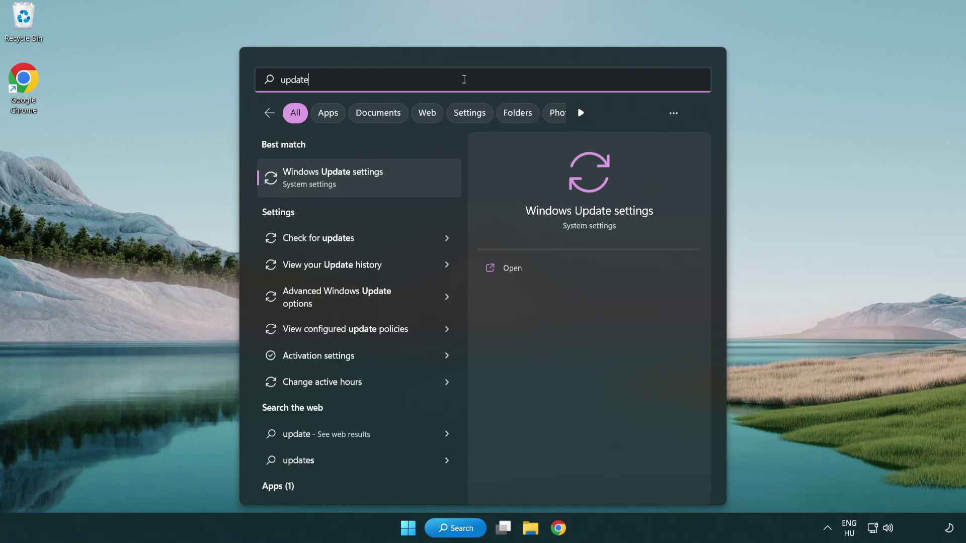
pyautogui.click(376, 181)
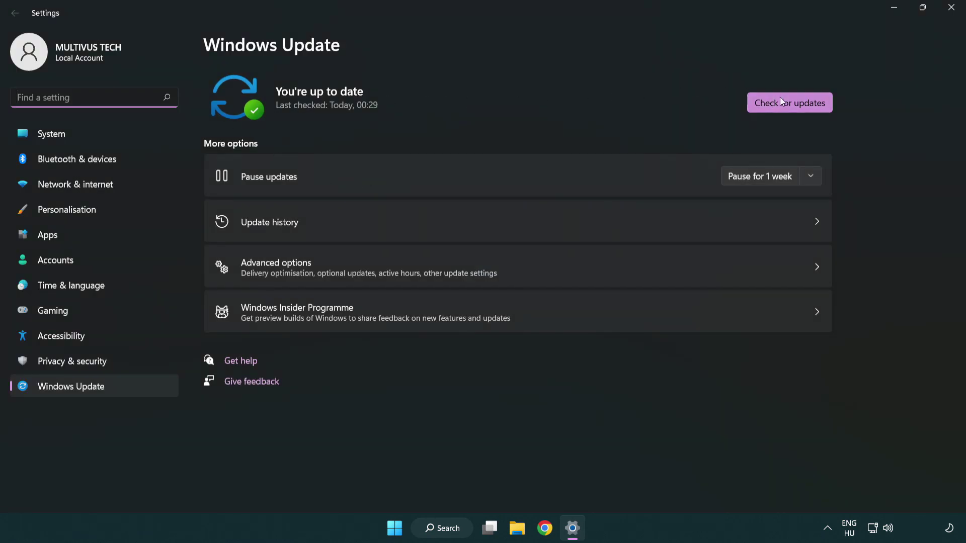
# Step: Run Check for updates until 'You're up to date' appears, then close Settings
pyautogui.click(805, 107)
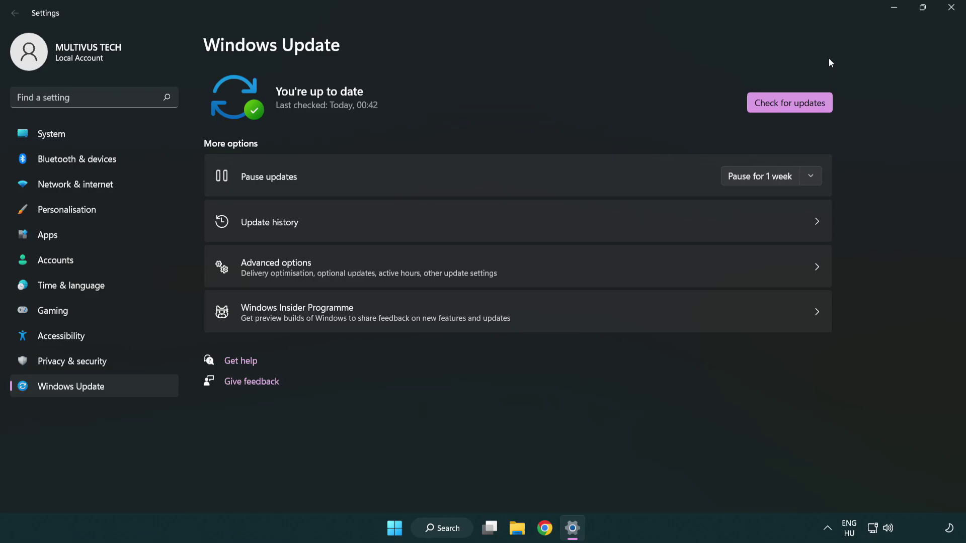
pyautogui.click(948, 11)
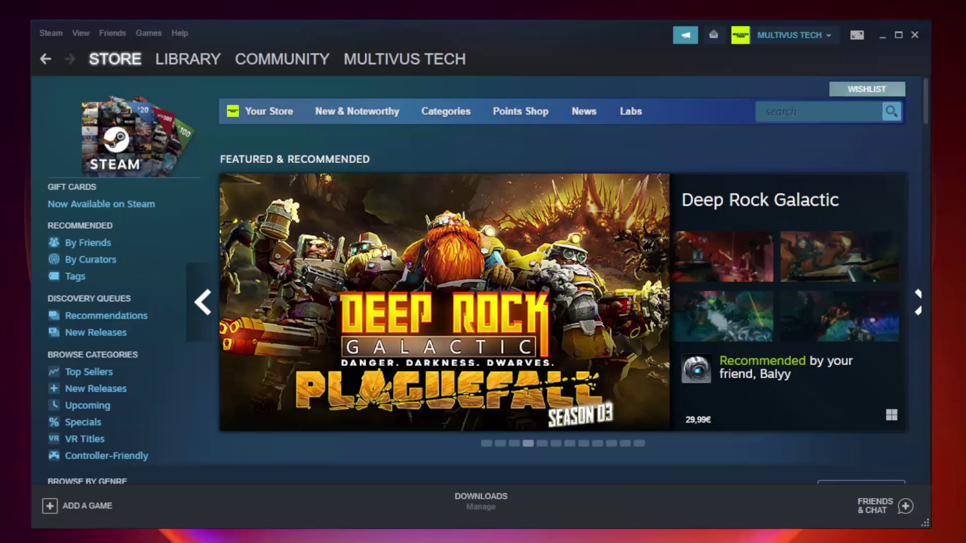
pyautogui.moveTo(188, 59)
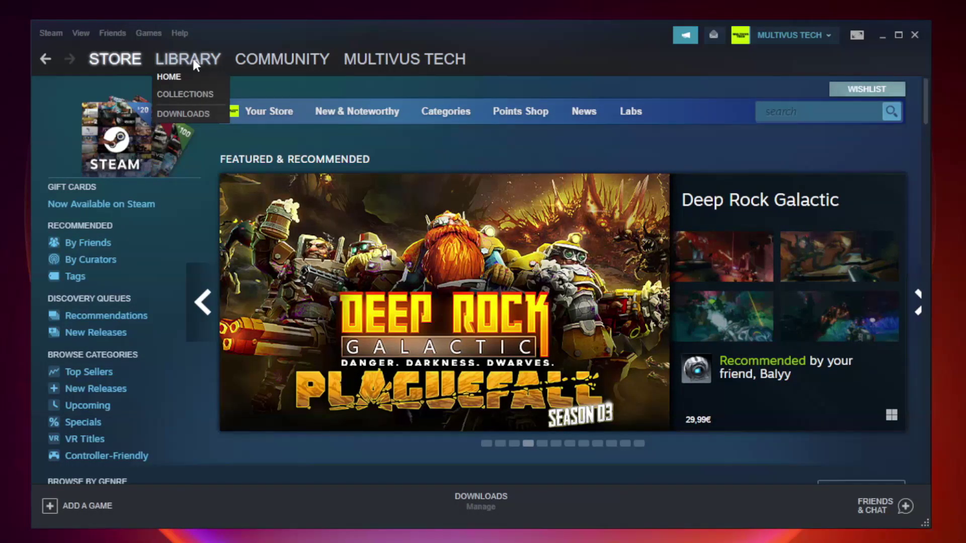
# Step: In the Steam library, bring up Properties for YOUR NOT WORKING GAME
pyautogui.click(195, 65)
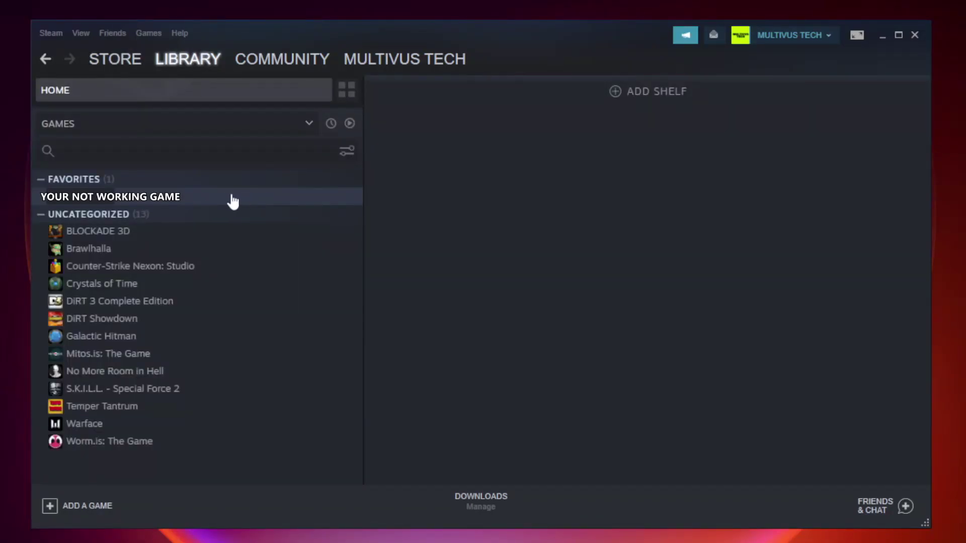
pyautogui.click(208, 196)
pyautogui.rightClick(208, 200)
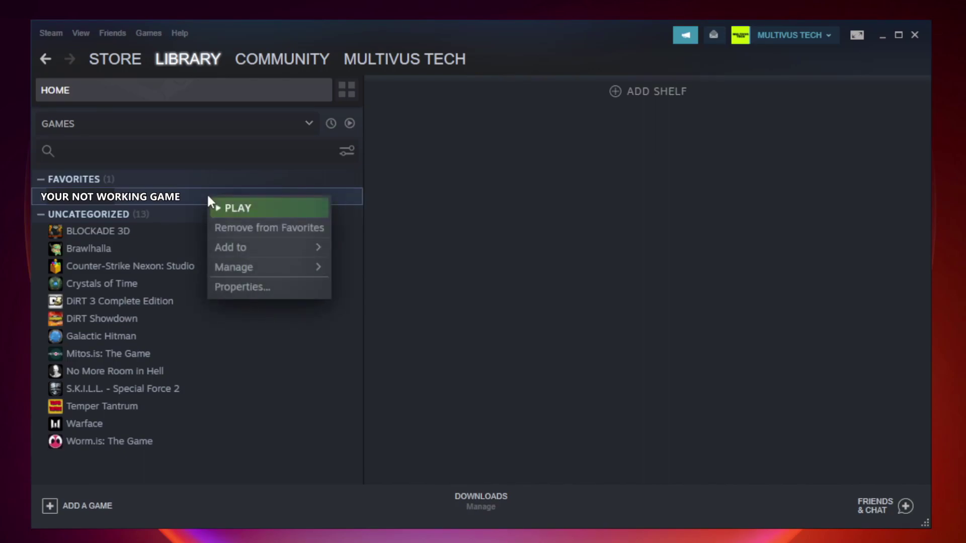
pyautogui.click(266, 289)
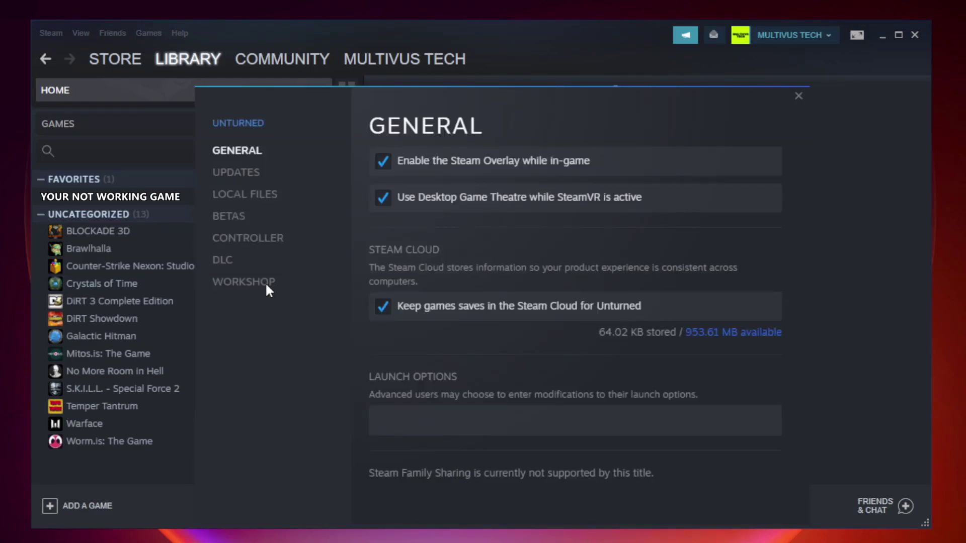
# Step: Under Local Files, verify the integrity of the game's files so all 9192 validate
pyautogui.click(256, 200)
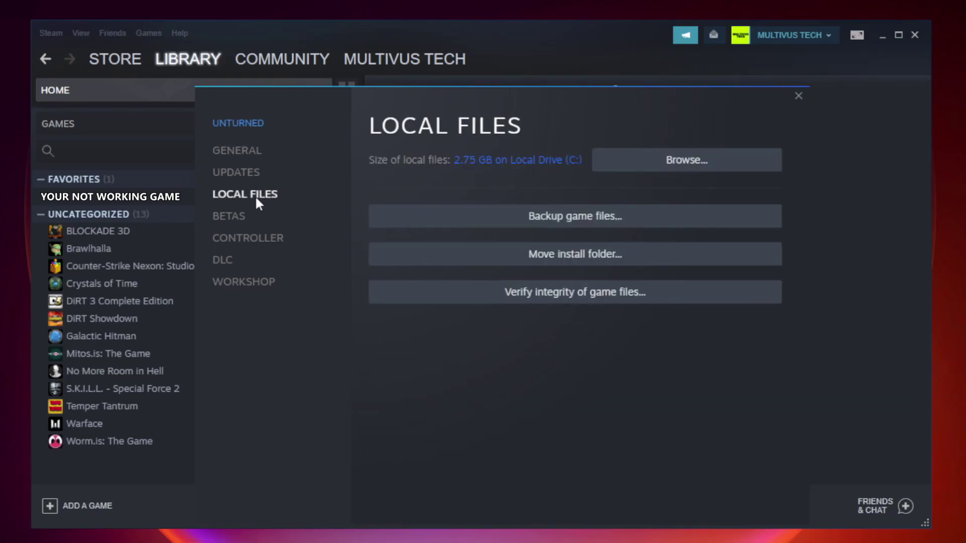
pyautogui.click(584, 297)
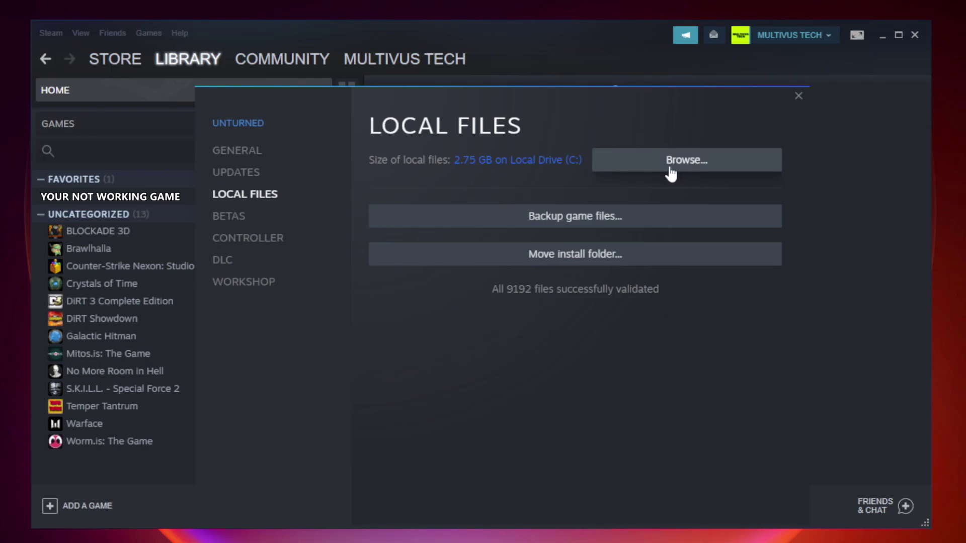
# Step: Browse to the game's install folder and bring up actions for the YOUR NOT WORKING GAME shortcut
pyautogui.click(689, 173)
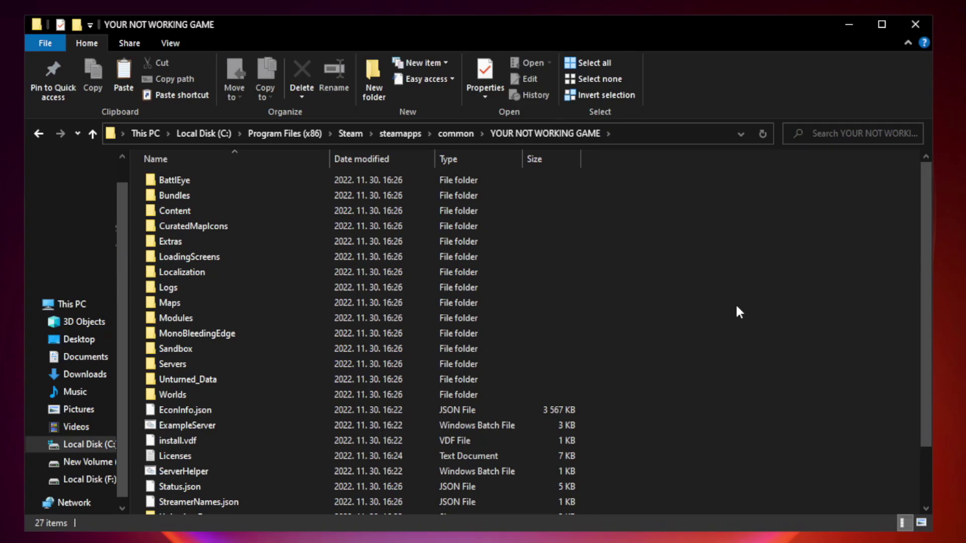
pyautogui.moveTo(927, 264); pyautogui.dragTo(927, 347)
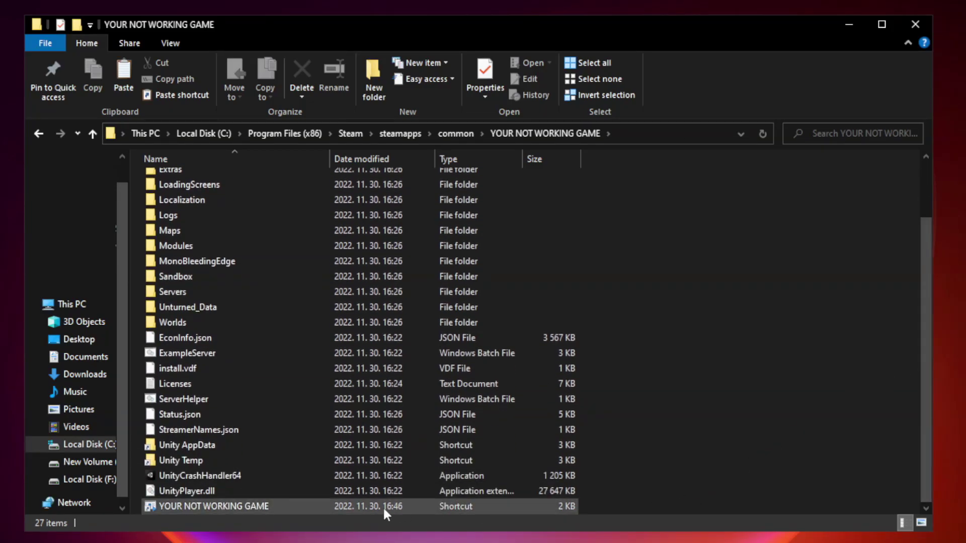
pyautogui.click(333, 507)
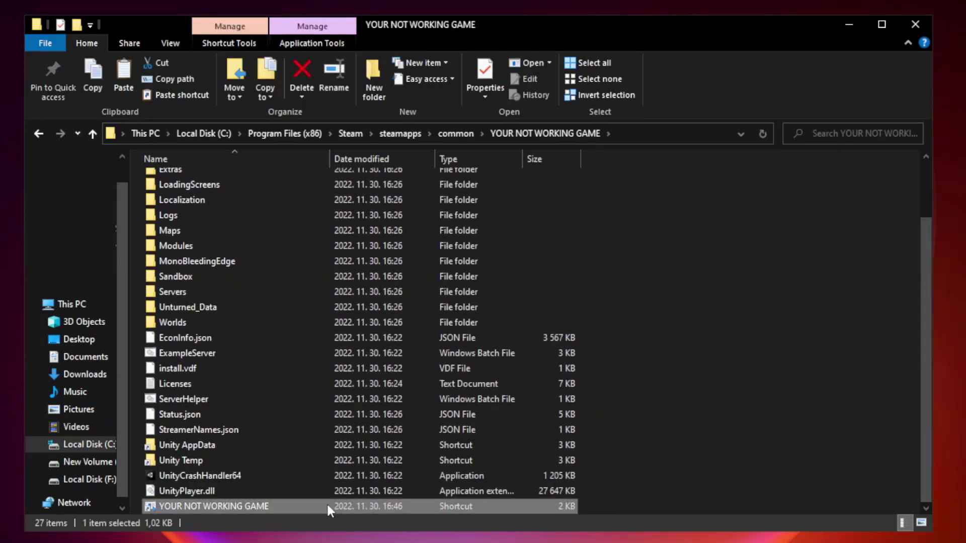
pyautogui.rightClick(327, 510)
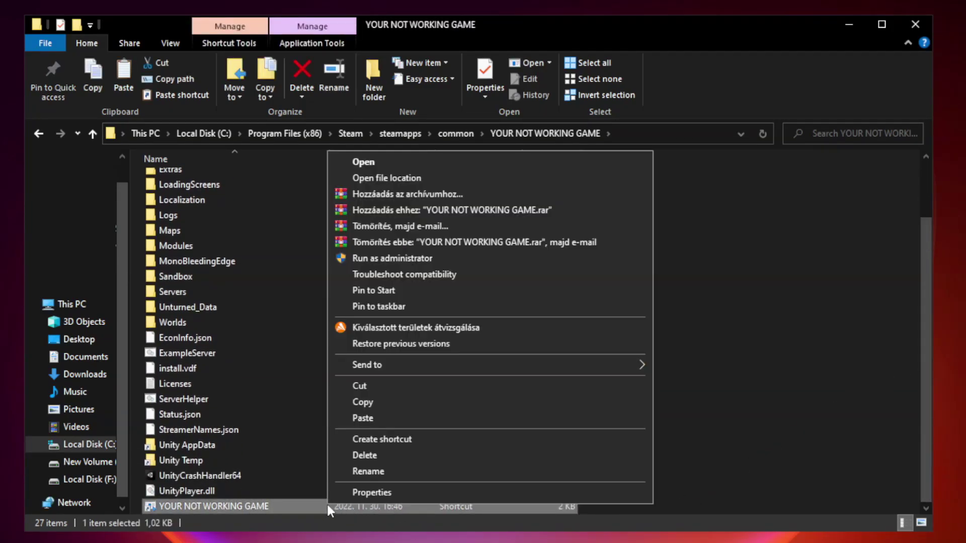
# Step: In the shortcut's Compatibility settings, enable compatibility mode for Windows 8
pyautogui.click(485, 492)
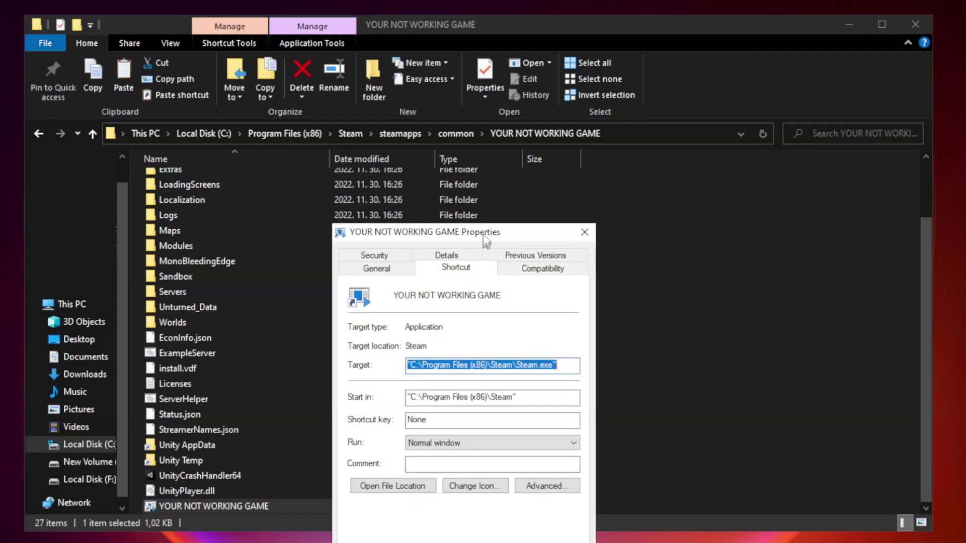
pyautogui.moveTo(480, 266); pyautogui.dragTo(479, 109)
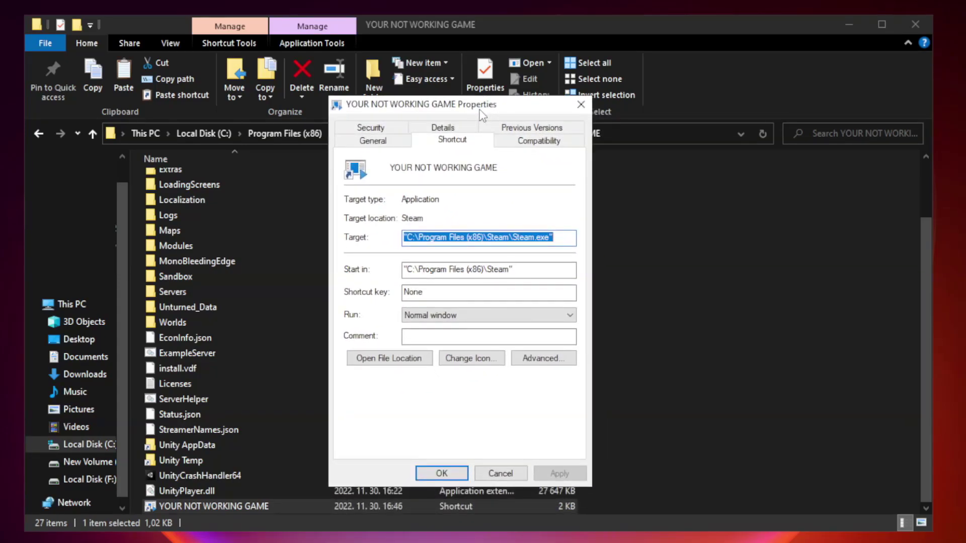
pyautogui.click(532, 148)
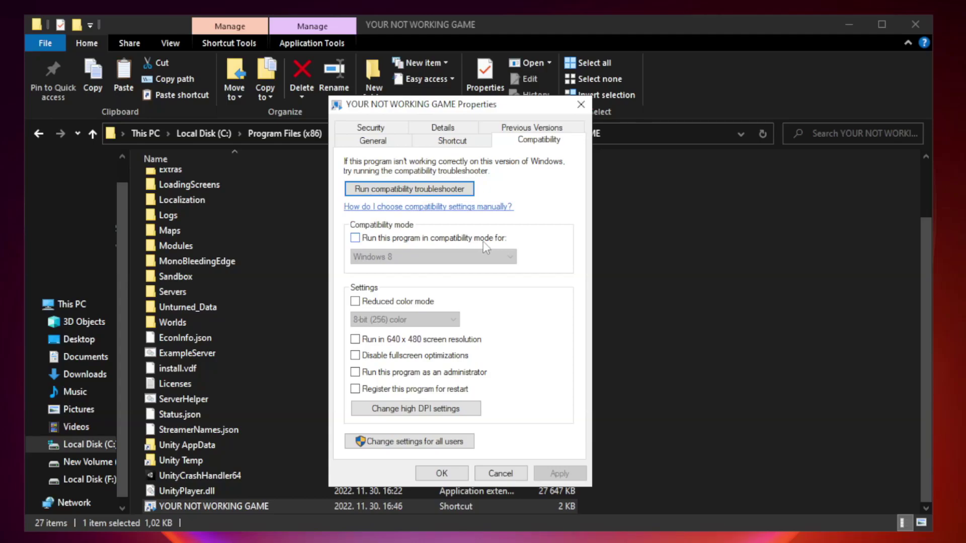
pyautogui.click(384, 239)
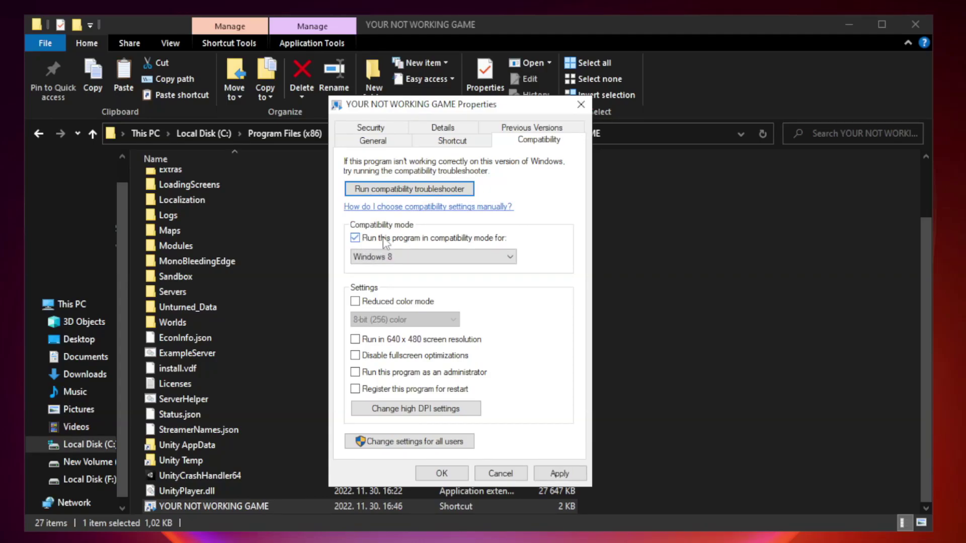
pyautogui.click(412, 255)
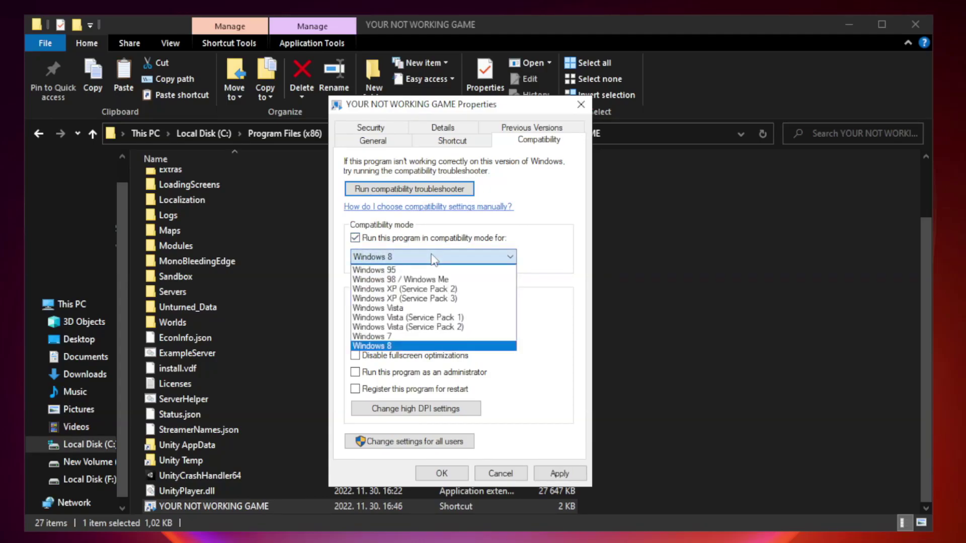
pyautogui.click(408, 347)
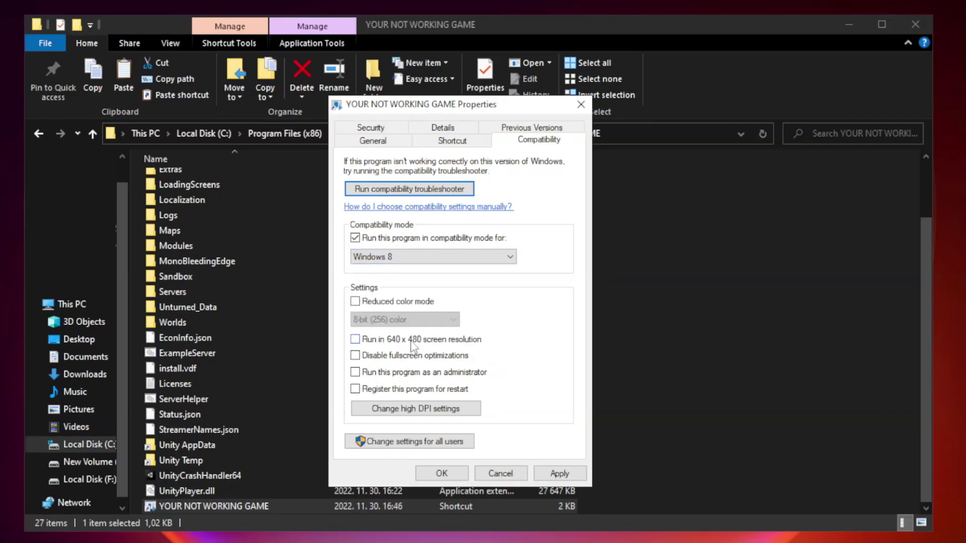
# Step: Disable fullscreen optimizations, then apply and confirm the compatibility changes
pyautogui.click(379, 362)
pyautogui.click(557, 476)
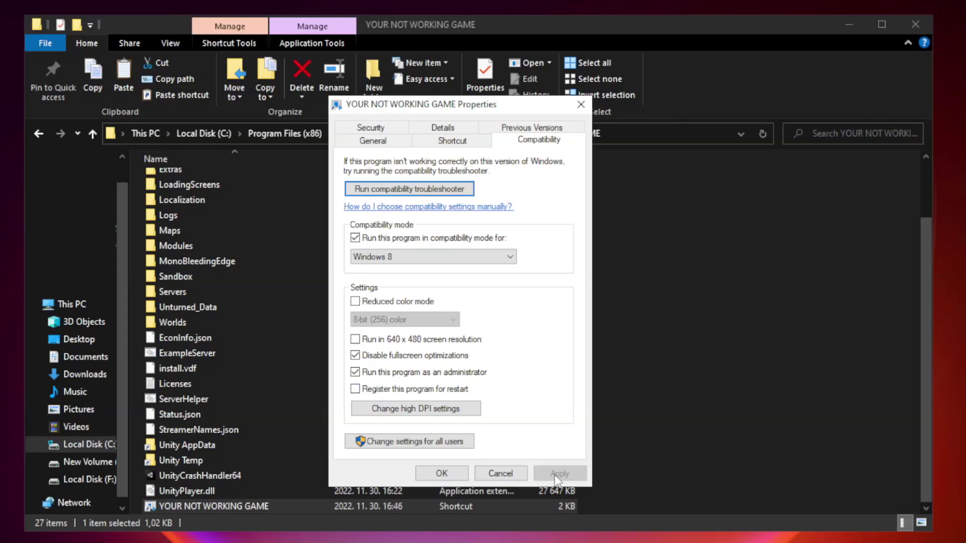
pyautogui.click(441, 475)
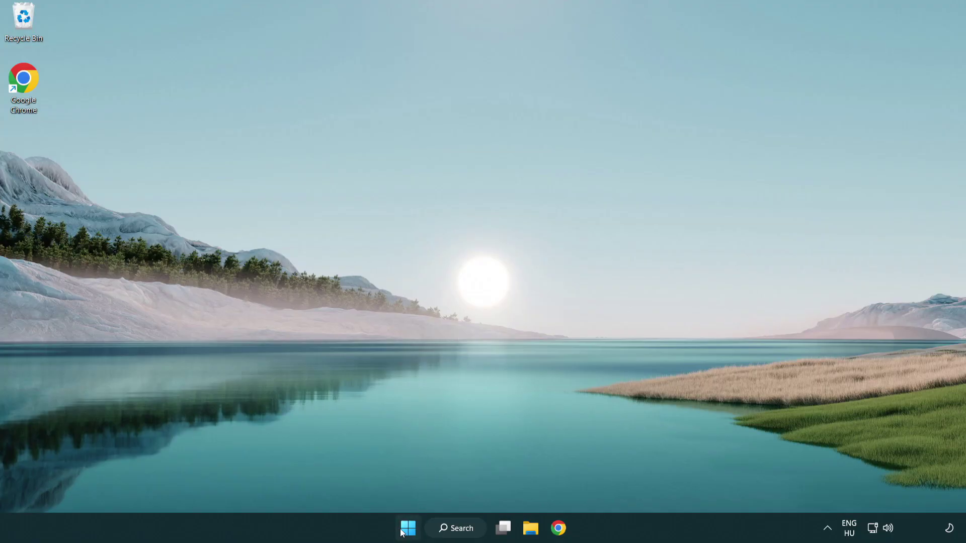
# Step: Launch Task Manager from the Start button's power-user menu
pyautogui.rightClick(408, 531)
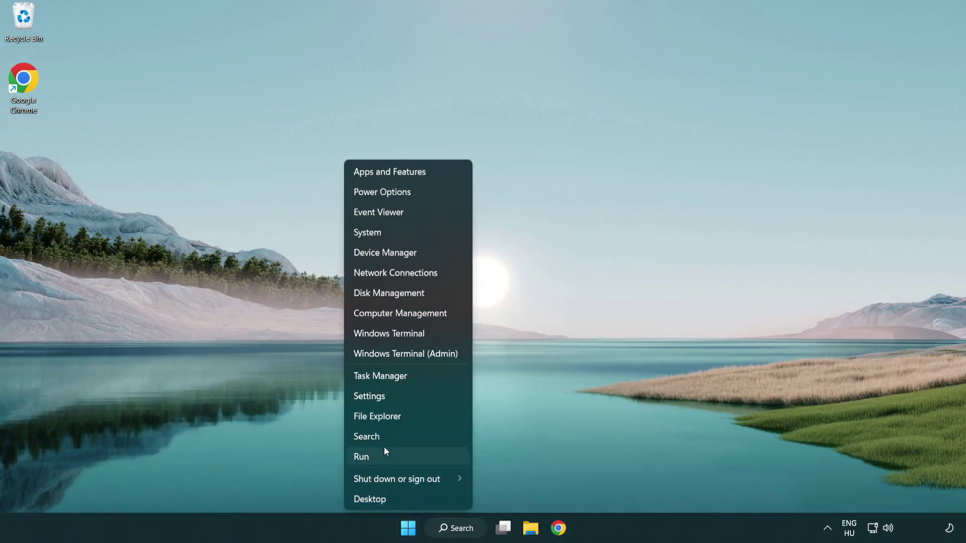
pyautogui.click(427, 381)
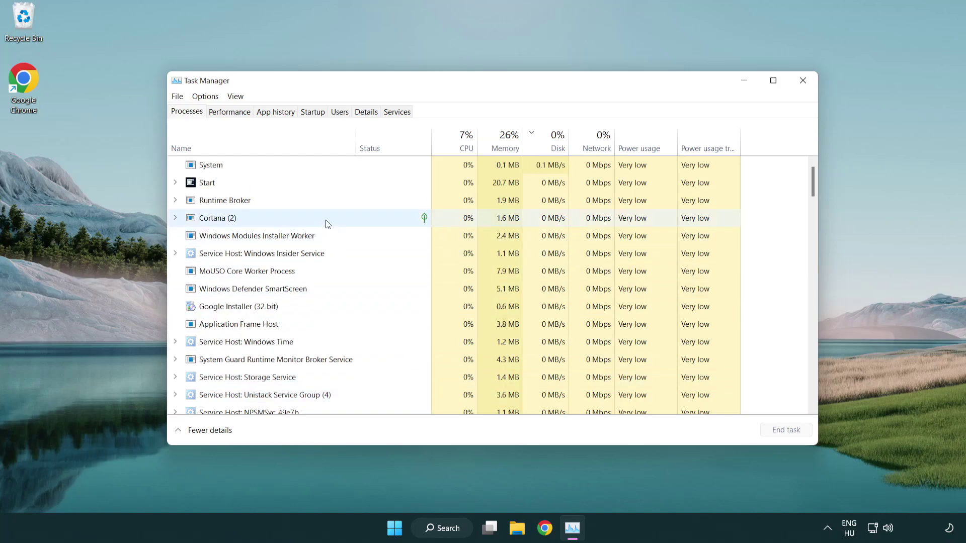
# Step: On the Startup tab, disable Terminal, Phone Link, Cortana and Windows Security notification, then close Task Manager
pyautogui.click(314, 113)
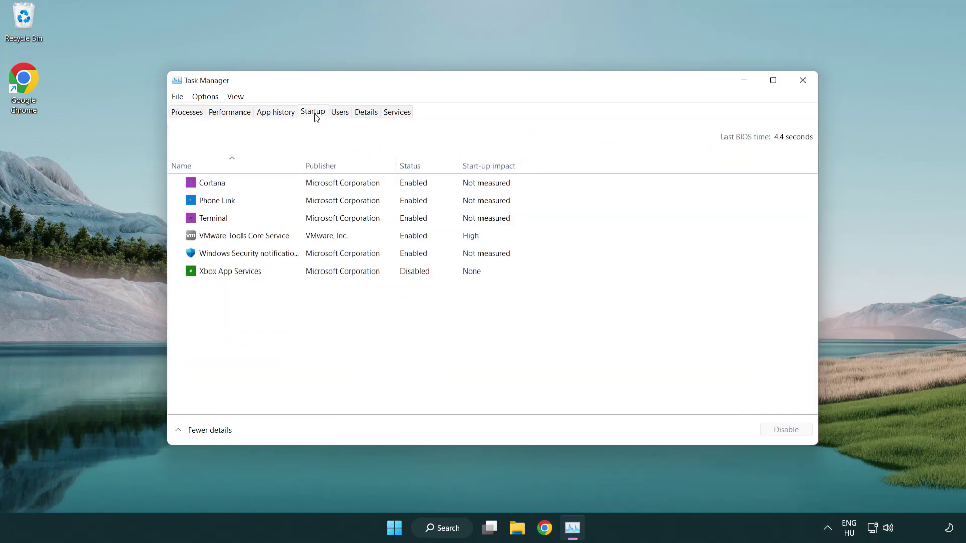
pyautogui.click(315, 220)
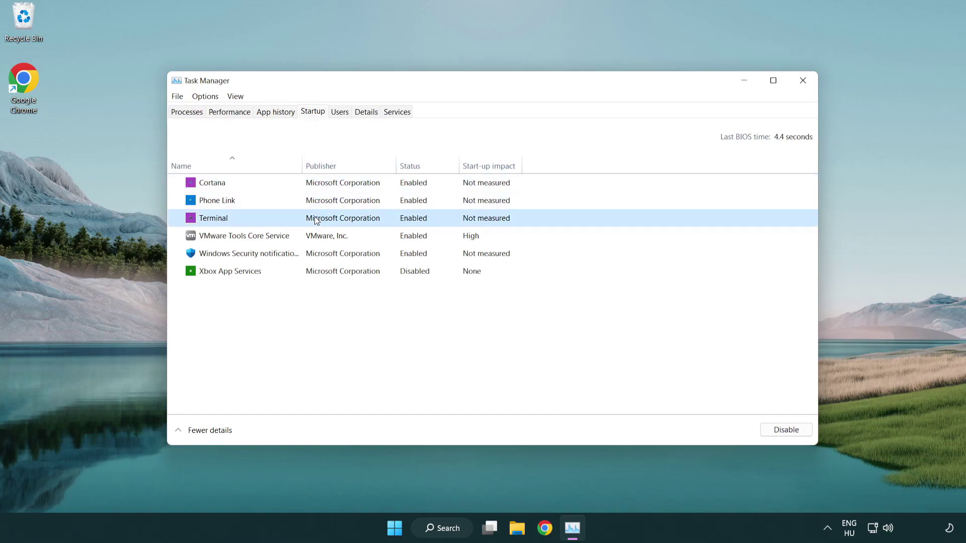
pyautogui.click(786, 430)
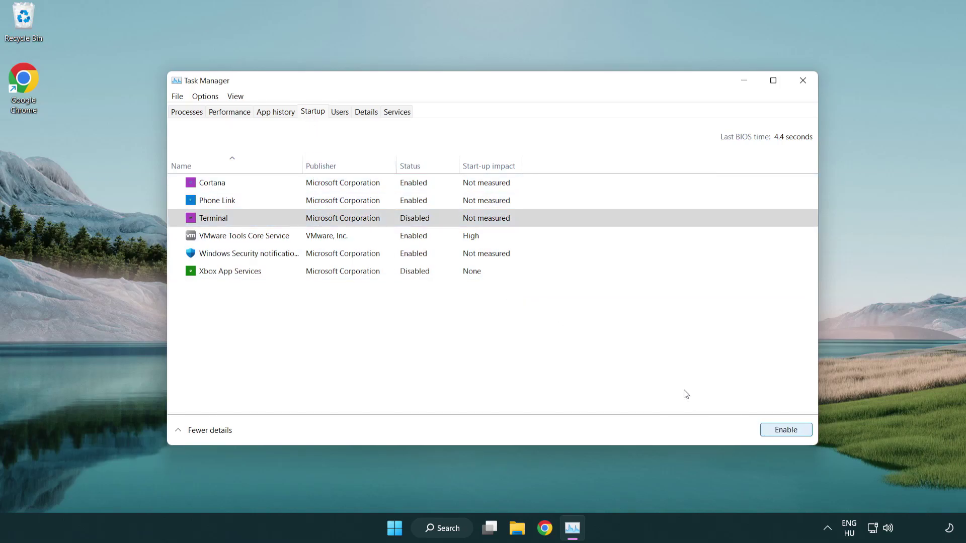
pyautogui.click(405, 204)
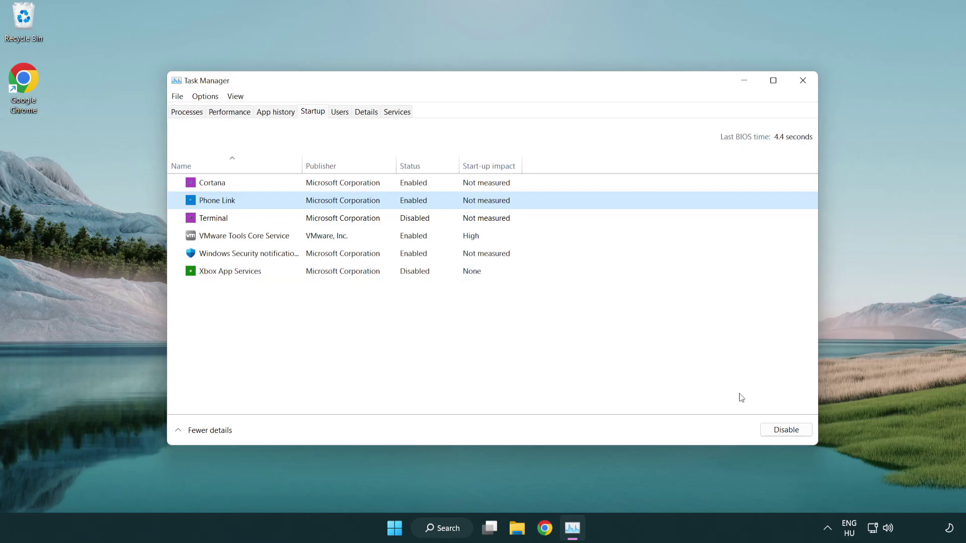
pyautogui.click(786, 432)
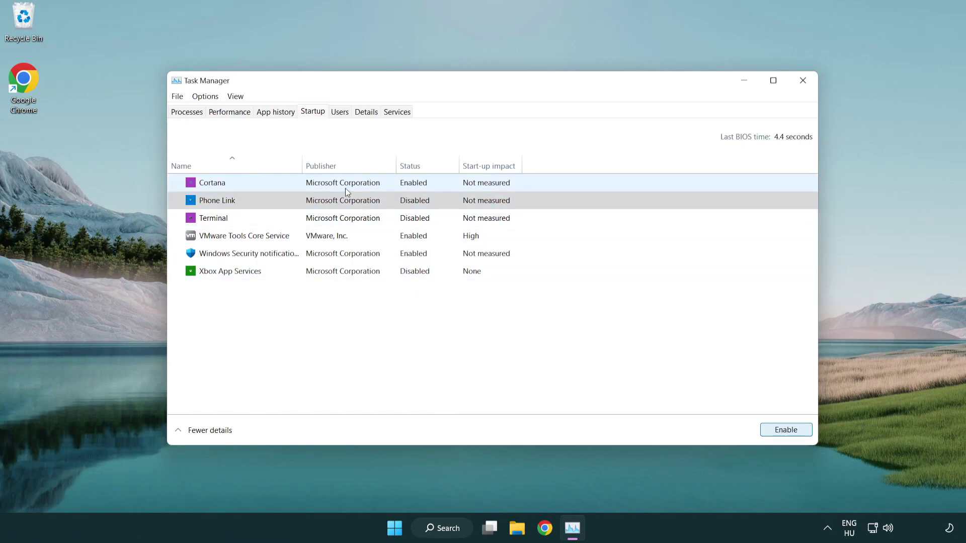
pyautogui.click(345, 188)
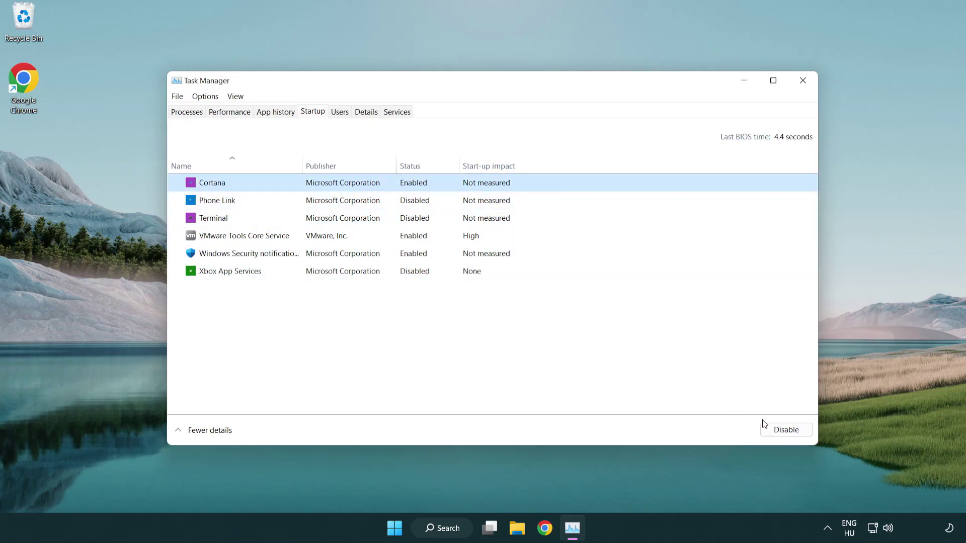
pyautogui.click(785, 430)
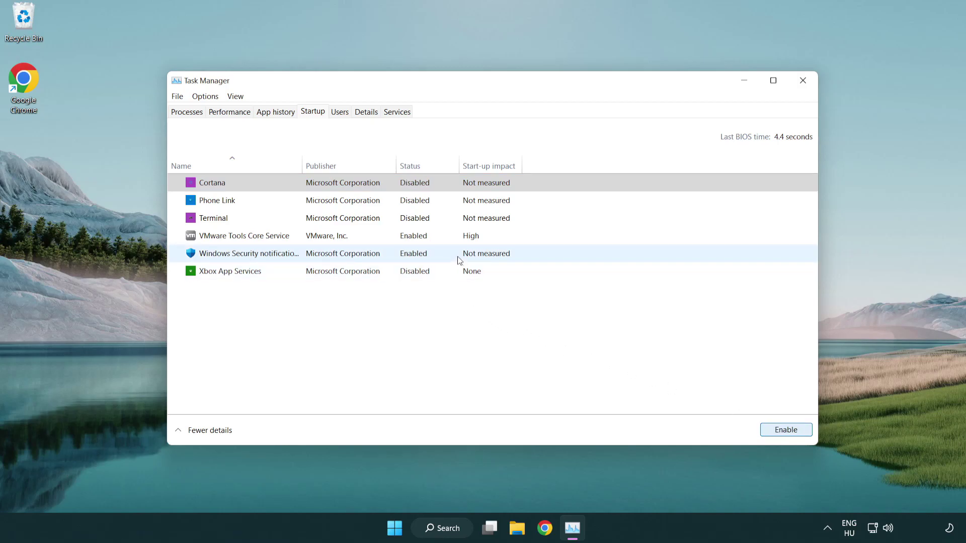
pyautogui.click(458, 259)
pyautogui.click(762, 429)
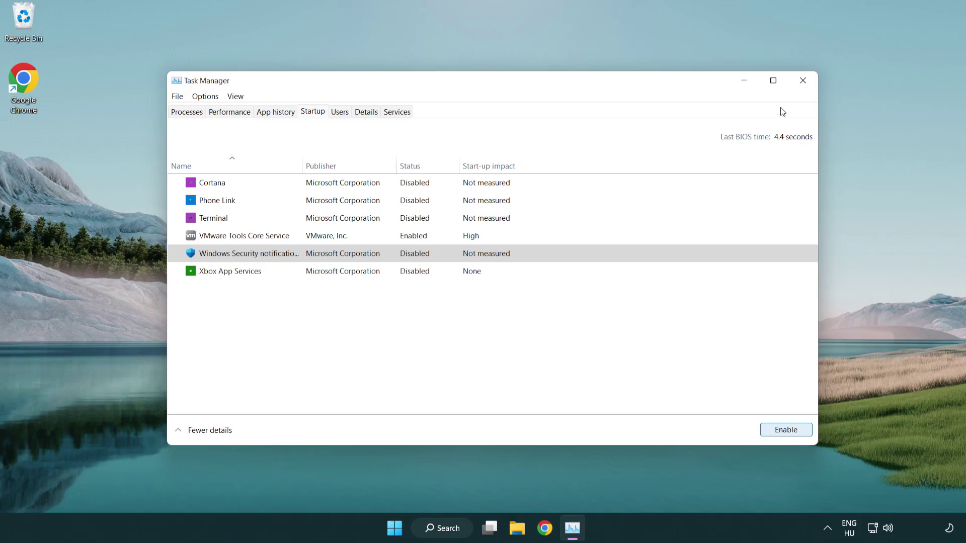
pyautogui.click(804, 88)
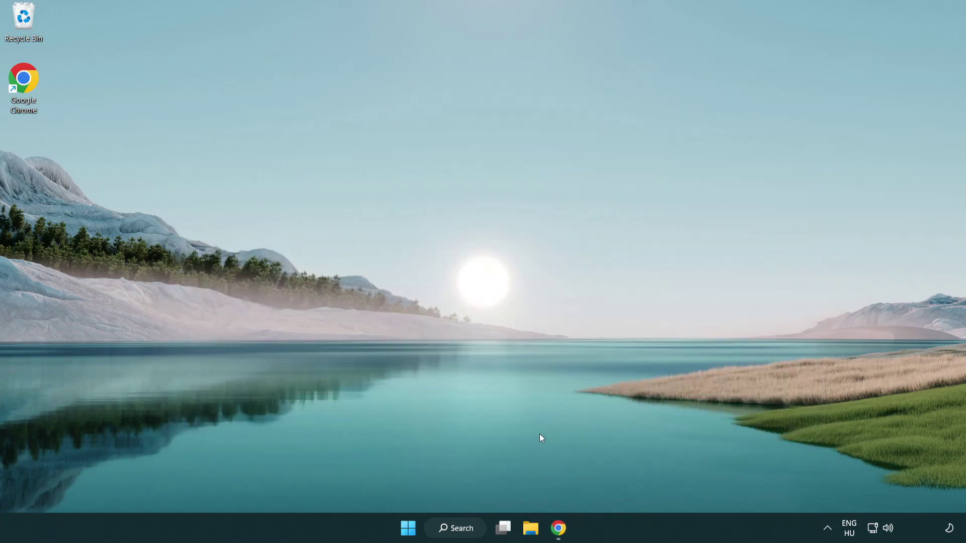
# Step: Restore Chrome and download the DirectX End-User Runtime Web Installer from Microsoft's page
pyautogui.click(559, 527)
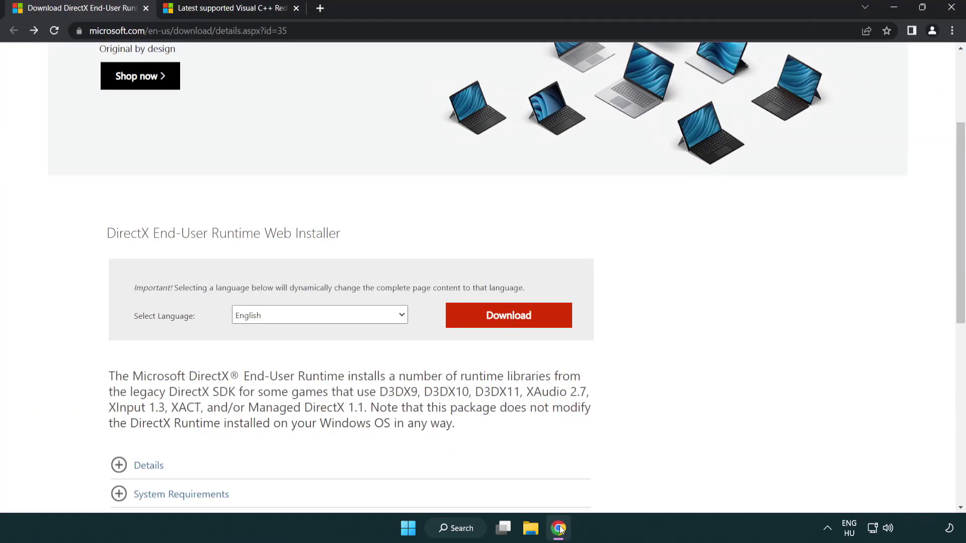
pyautogui.scroll(2, 412, 449)
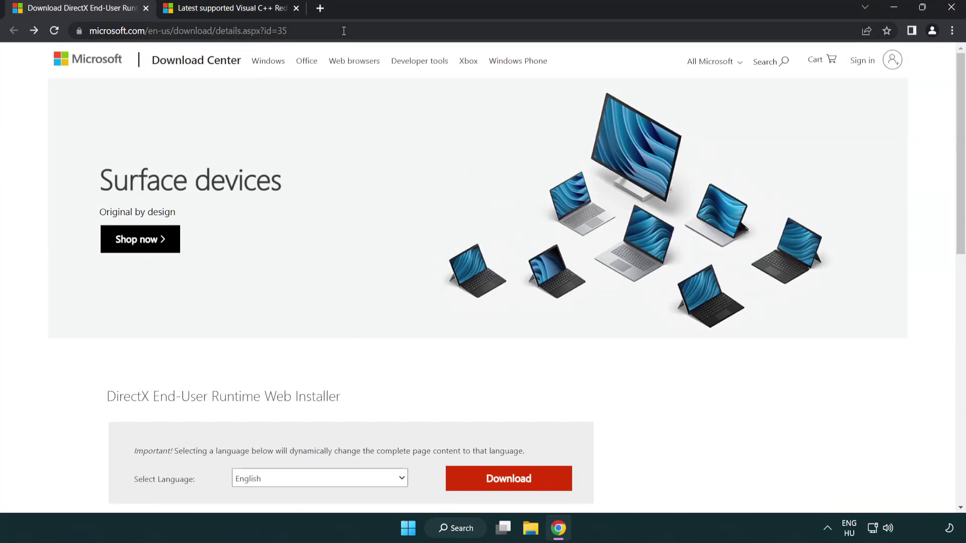
pyautogui.click(151, 31)
pyautogui.click(922, 219)
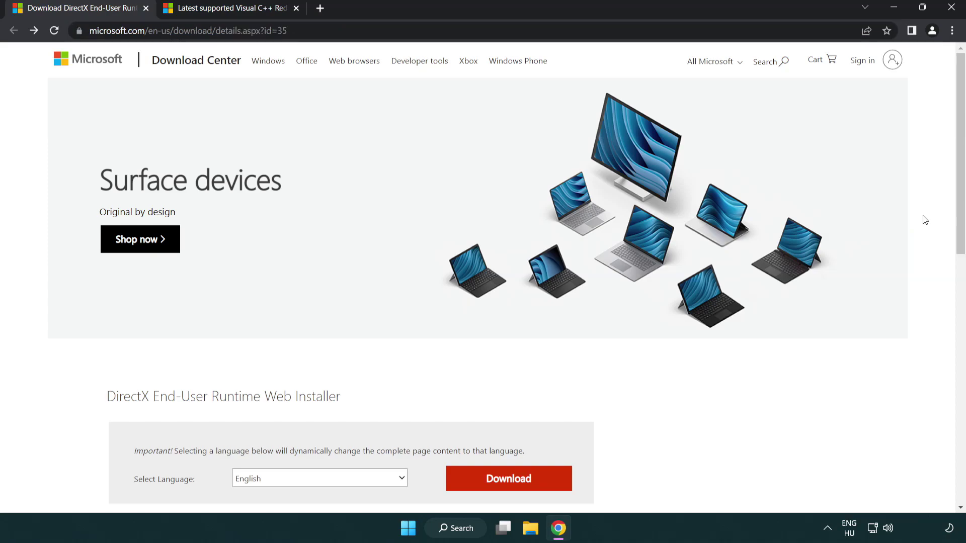
pyautogui.moveTo(959, 220); pyautogui.dragTo(956, 279)
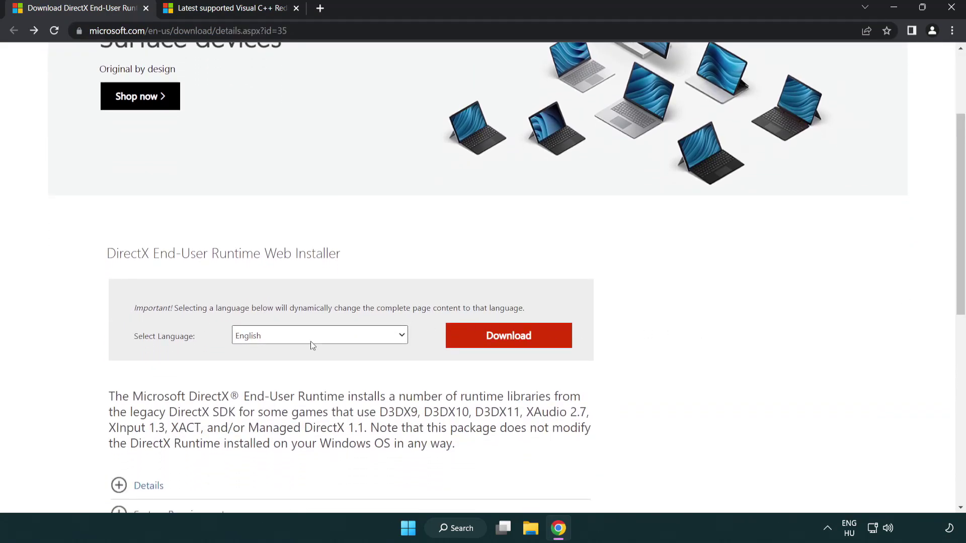
pyautogui.click(512, 345)
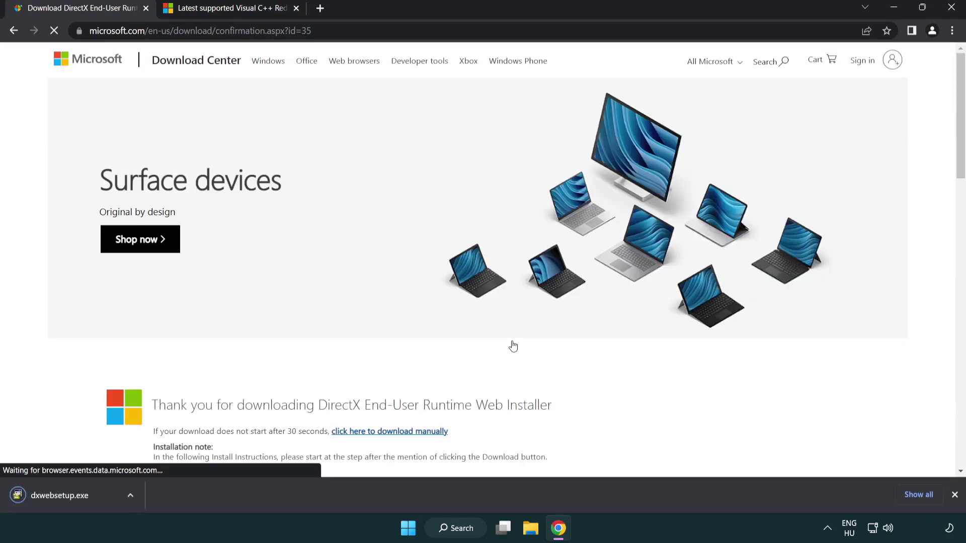
# Step: Run the DirectX installer and accept its license agreement
pyautogui.click(63, 497)
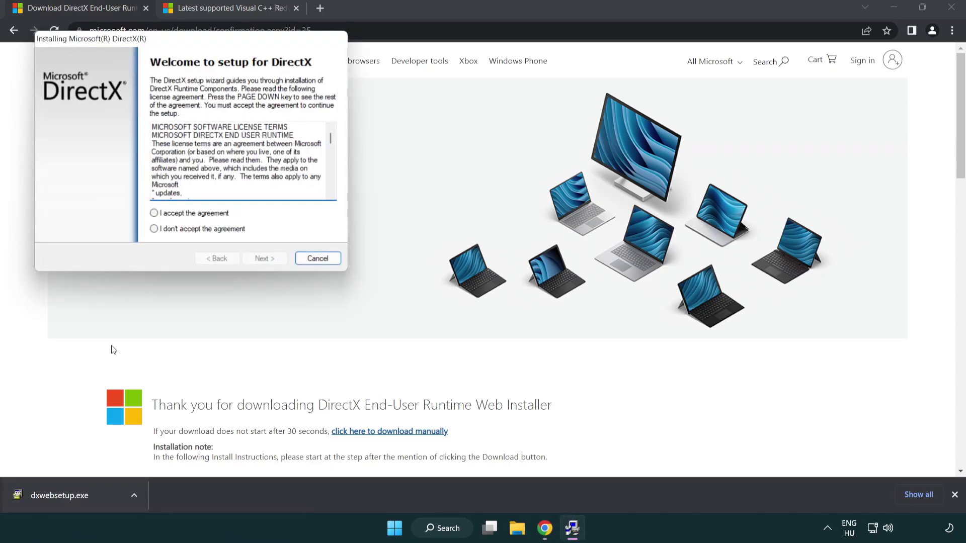
pyautogui.moveTo(146, 44); pyautogui.dragTo(424, 152)
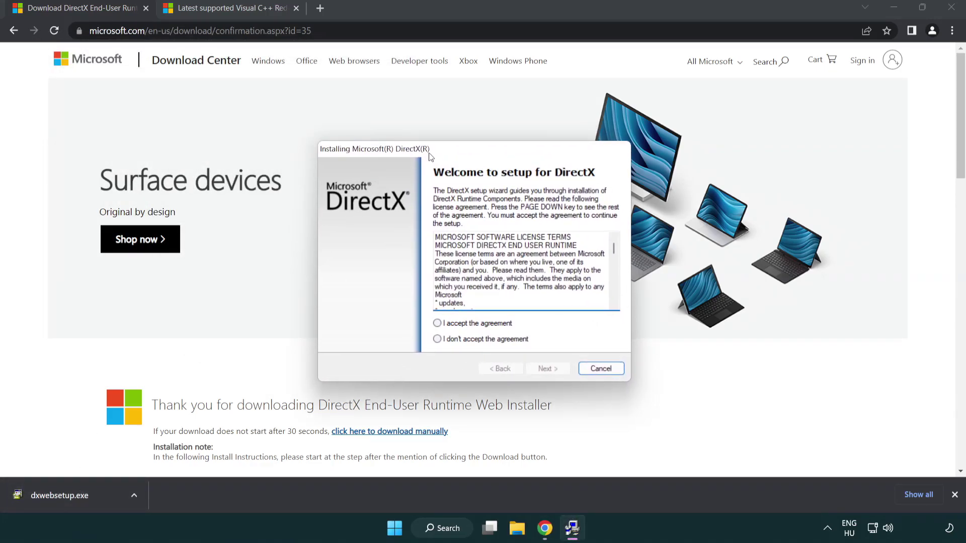
pyautogui.moveTo(609, 246); pyautogui.dragTo(605, 296)
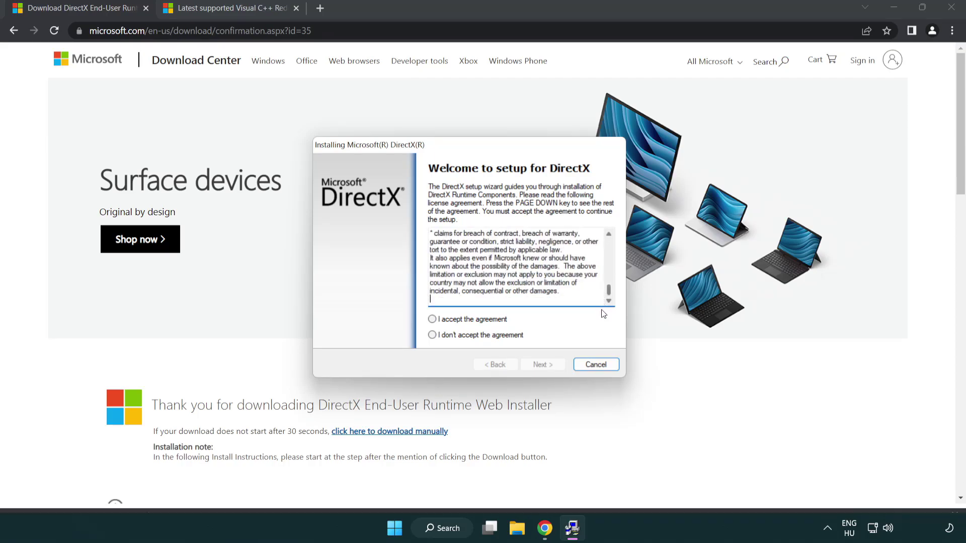
pyautogui.click(432, 321)
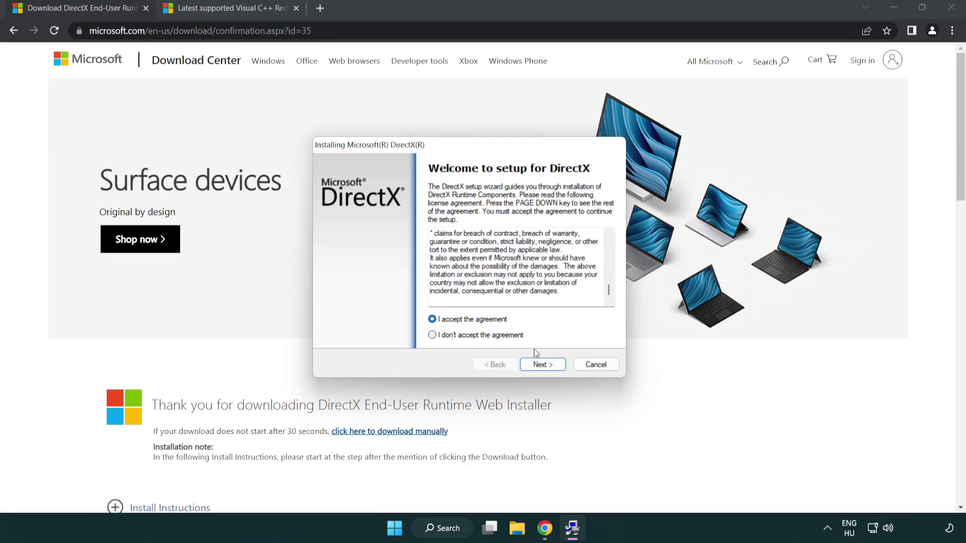
pyautogui.click(544, 365)
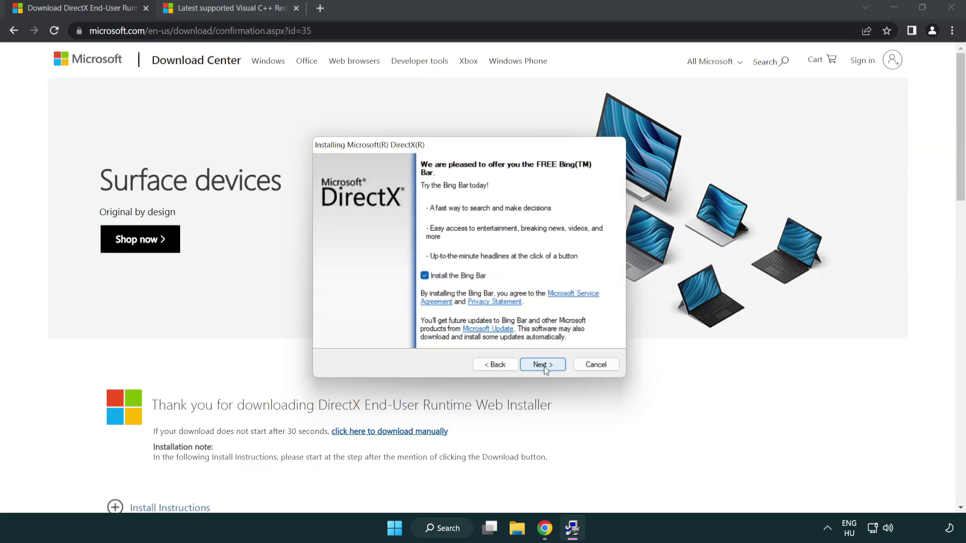
# Step: Decline the Bing Bar add-on and finish DirectX setup, which finds an equivalent version installed
pyautogui.click(426, 276)
pyautogui.click(546, 366)
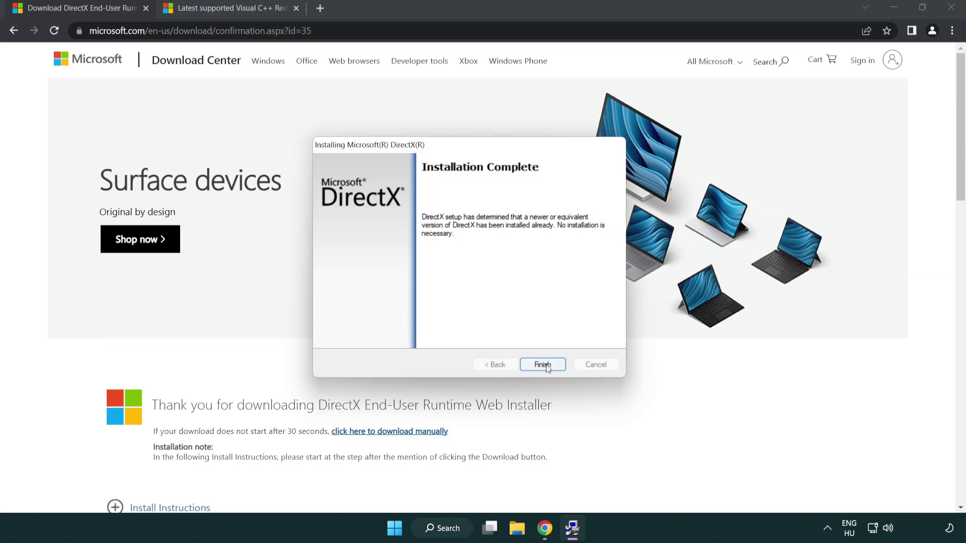
pyautogui.click(544, 363)
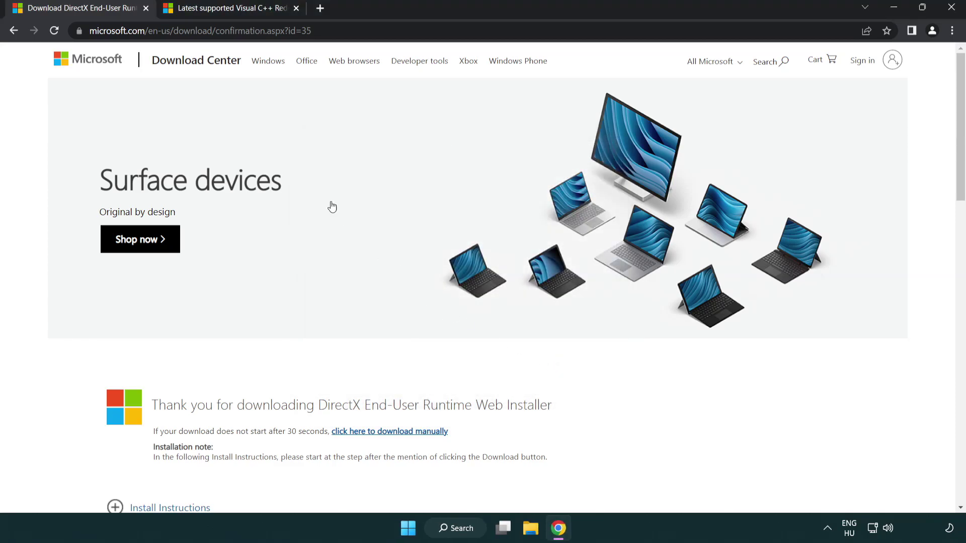
# Step: Close the DirectX tab, download the x64 Visual C++ 2015-2022 redistributable and launch the ARM64 installer
pyautogui.click(146, 9)
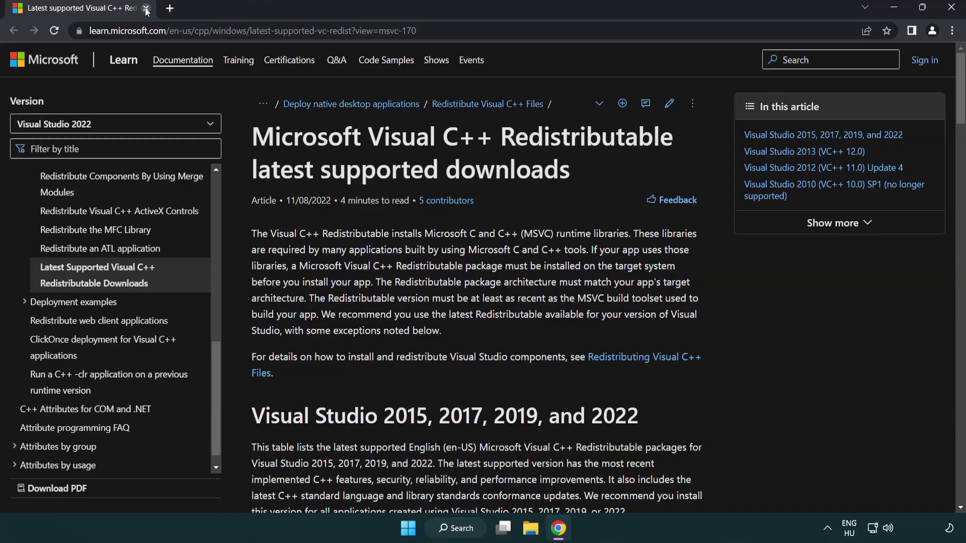
pyautogui.click(446, 34)
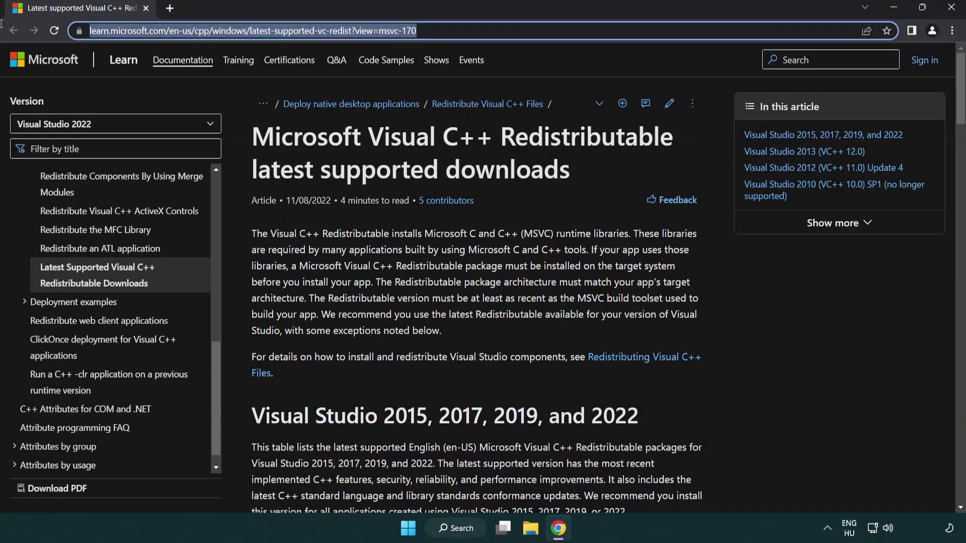
pyautogui.click(497, 166)
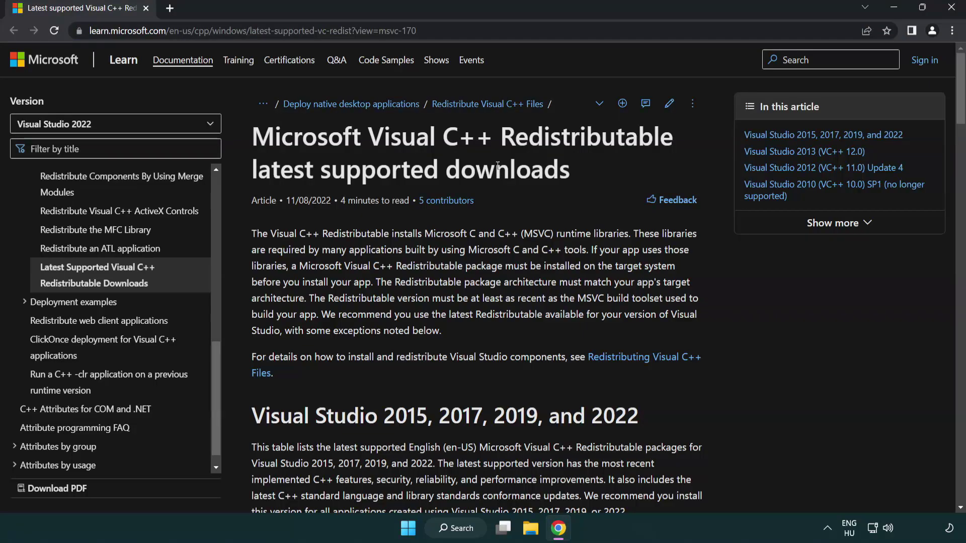
pyautogui.scroll(-3, 497, 166)
pyautogui.scroll(-1, 413, 286)
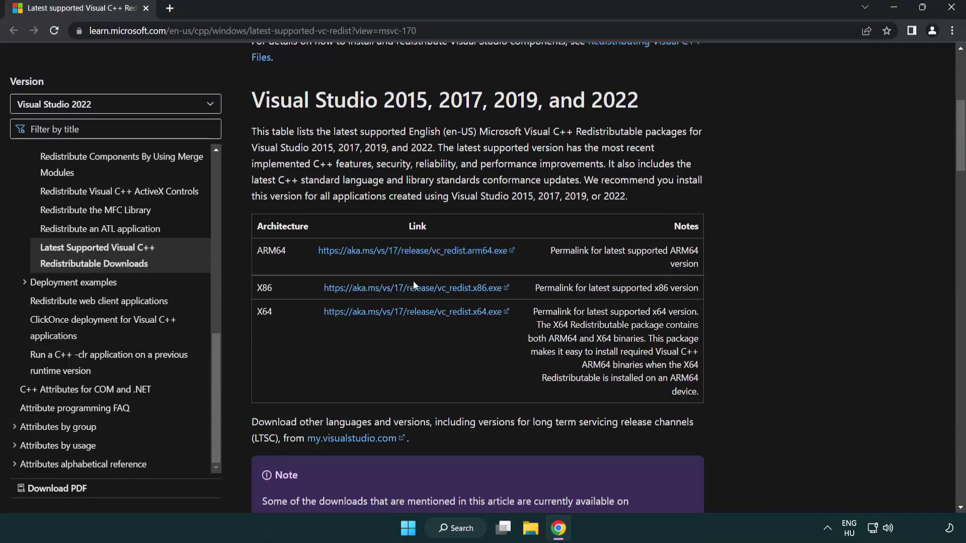
pyautogui.click(399, 287)
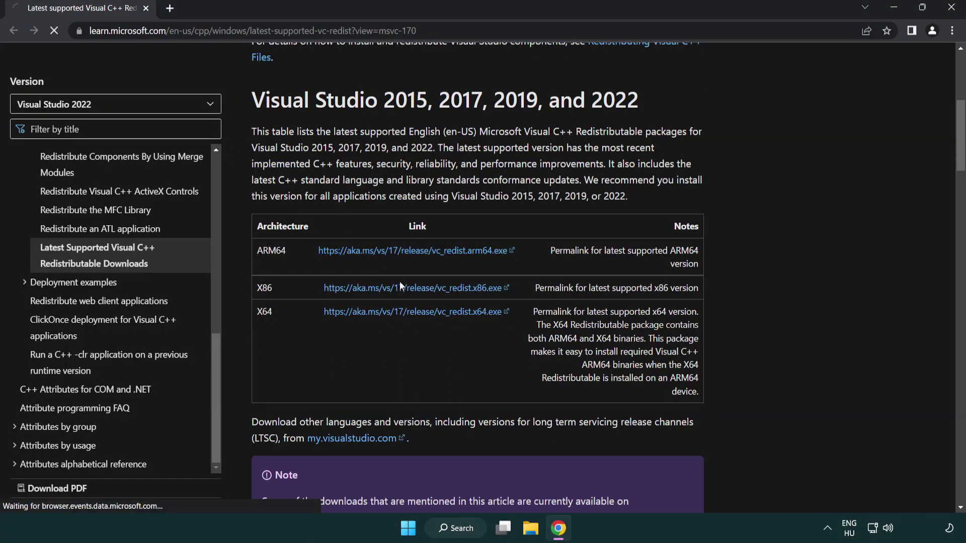
pyautogui.click(404, 317)
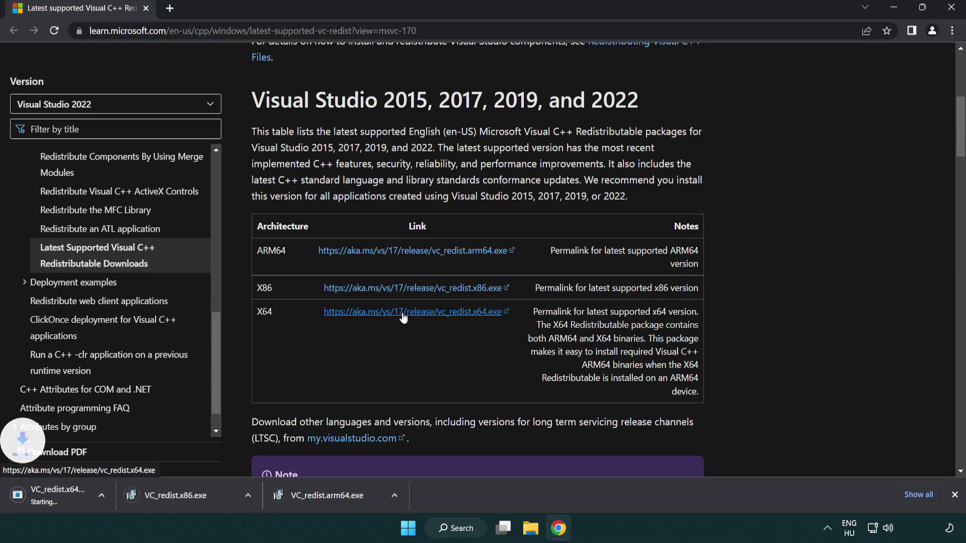
pyautogui.click(369, 502)
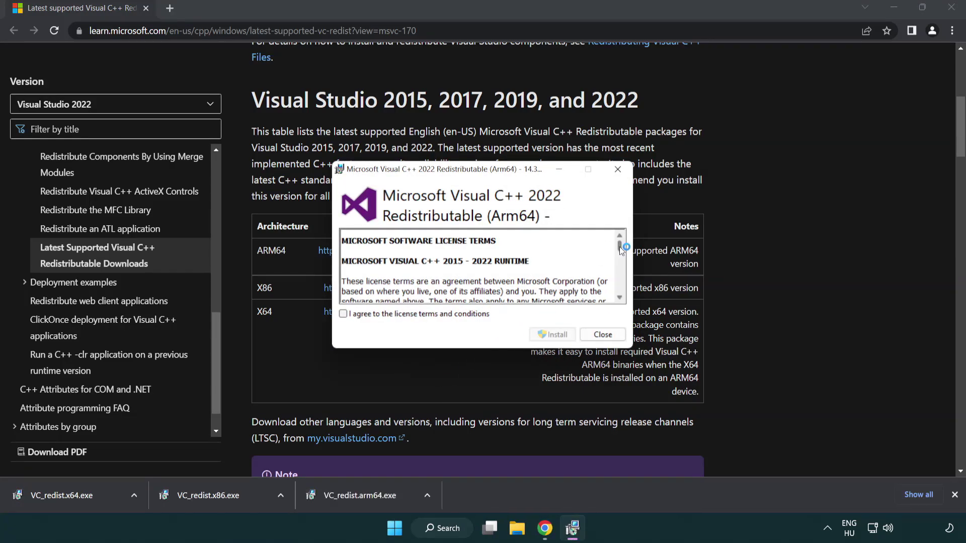
pyautogui.moveTo(620, 247); pyautogui.dragTo(620, 290)
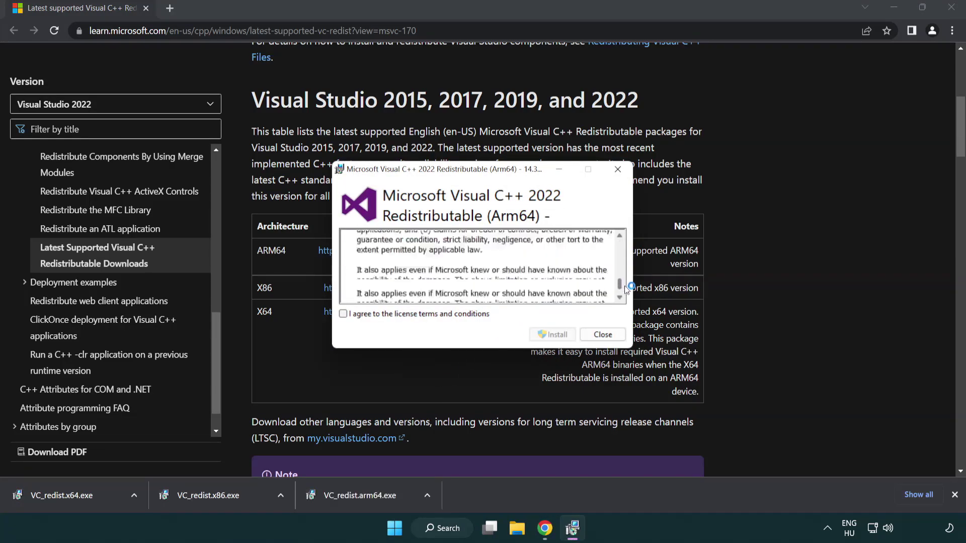
pyautogui.click(346, 315)
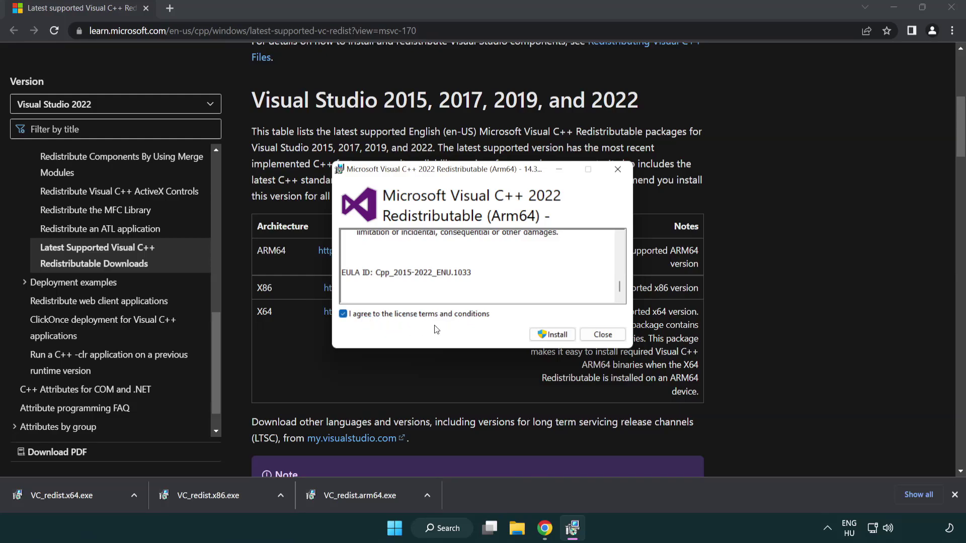
pyautogui.click(538, 334)
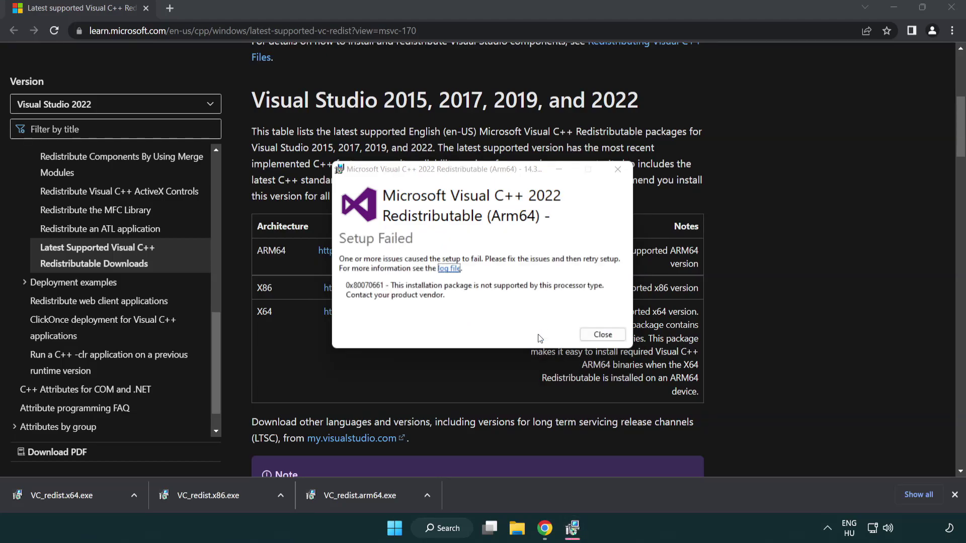
pyautogui.click(602, 334)
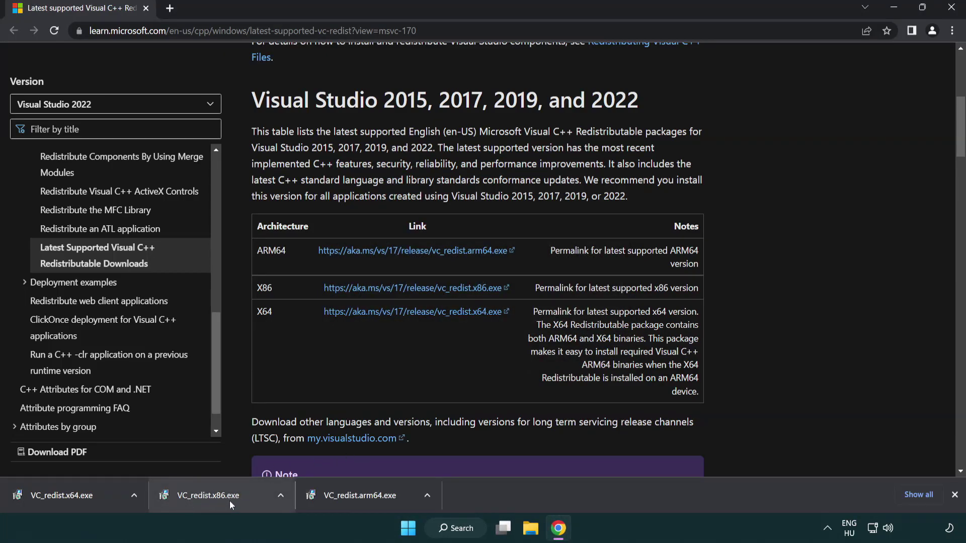
# Step: Install the x86 and x64 Visual C++ redistributables without restarting, then close Chrome
pyautogui.click(216, 501)
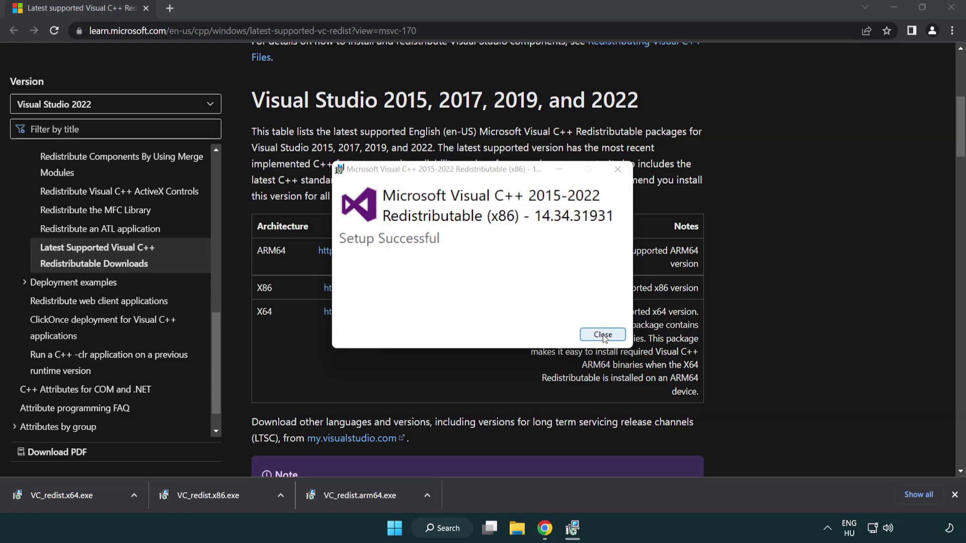
pyautogui.click(602, 334)
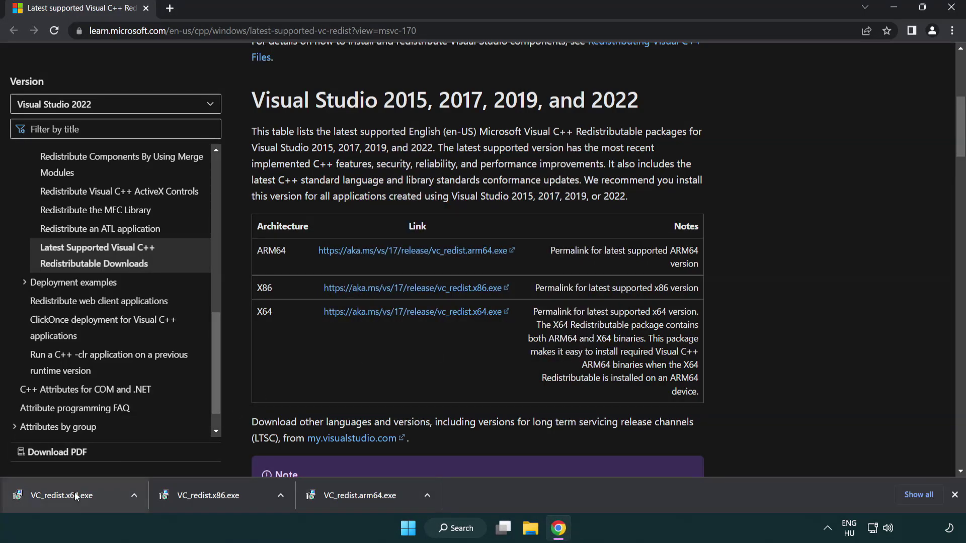
pyautogui.click(73, 494)
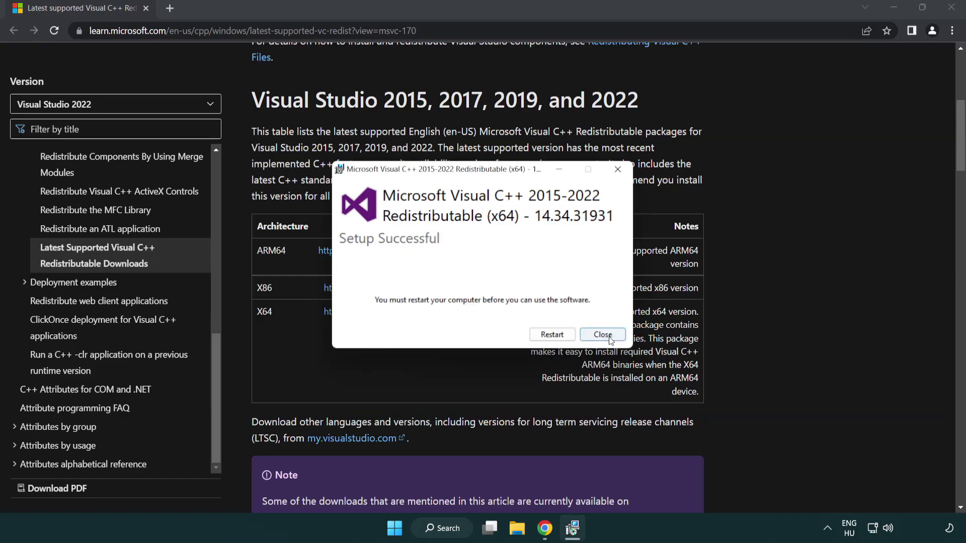
pyautogui.click(610, 336)
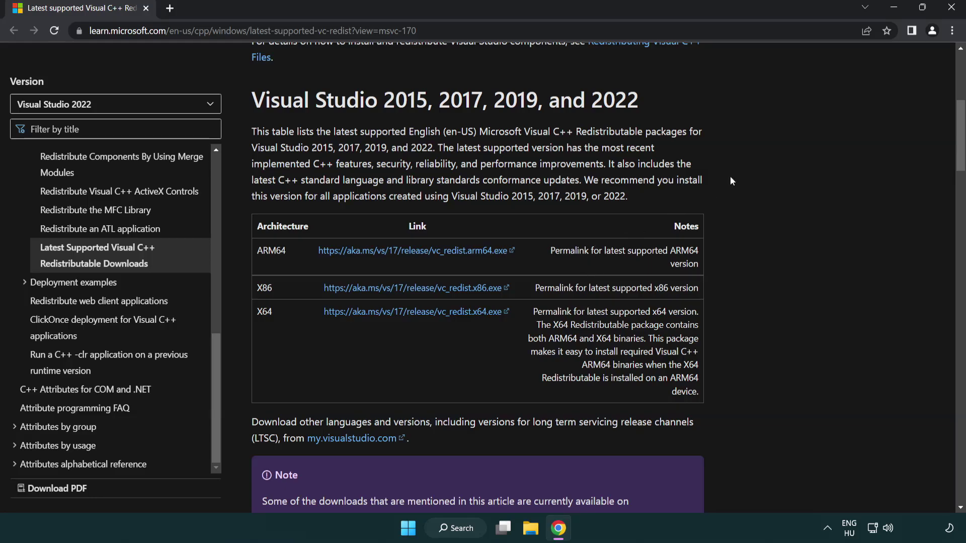
pyautogui.click(949, 9)
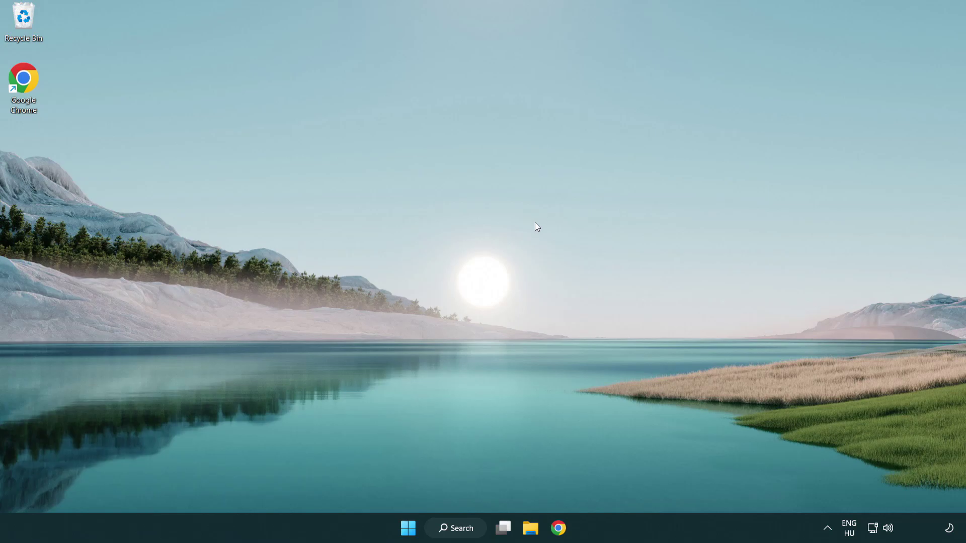
# Step: Search for cmd and launch Command Prompt as administrator
pyautogui.click(453, 528)
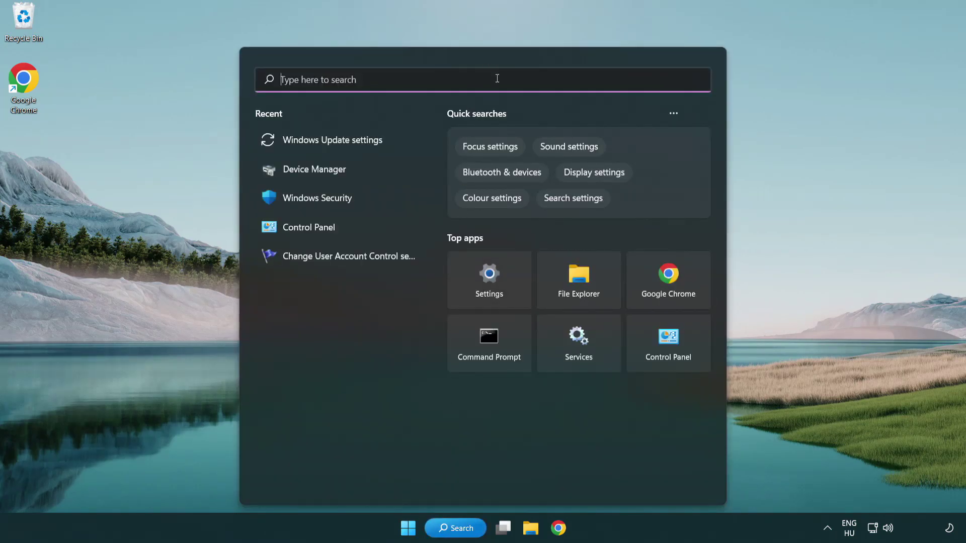
pyautogui.write('cmd')
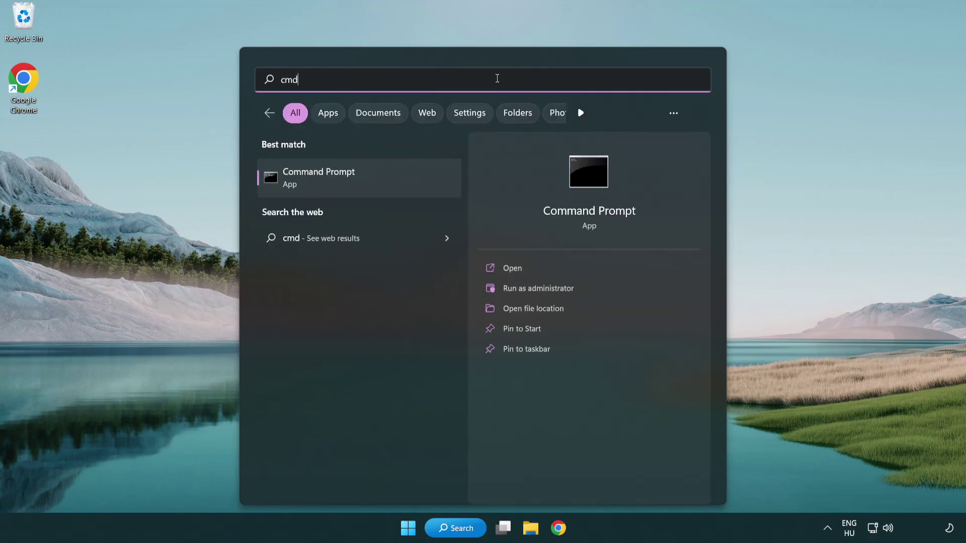
pyautogui.rightClick(370, 180)
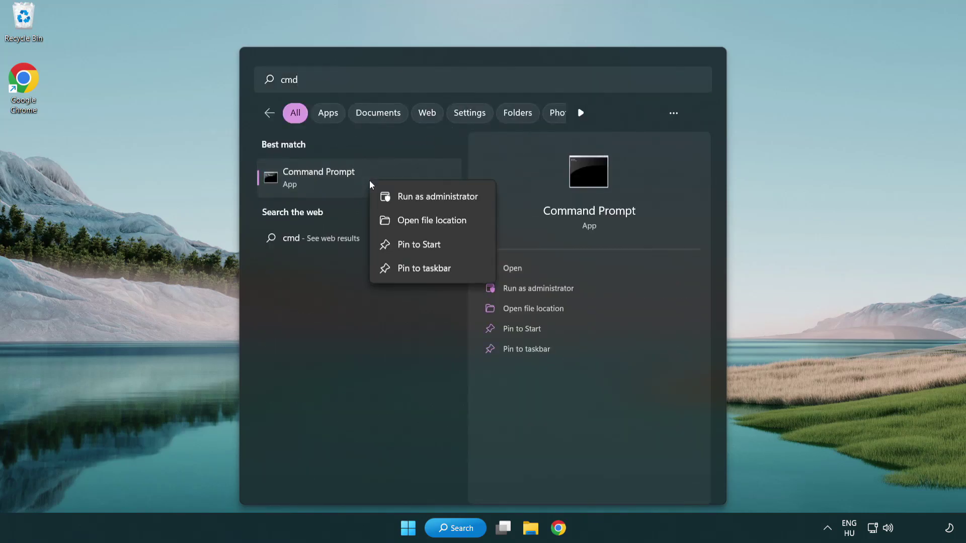
pyautogui.click(437, 203)
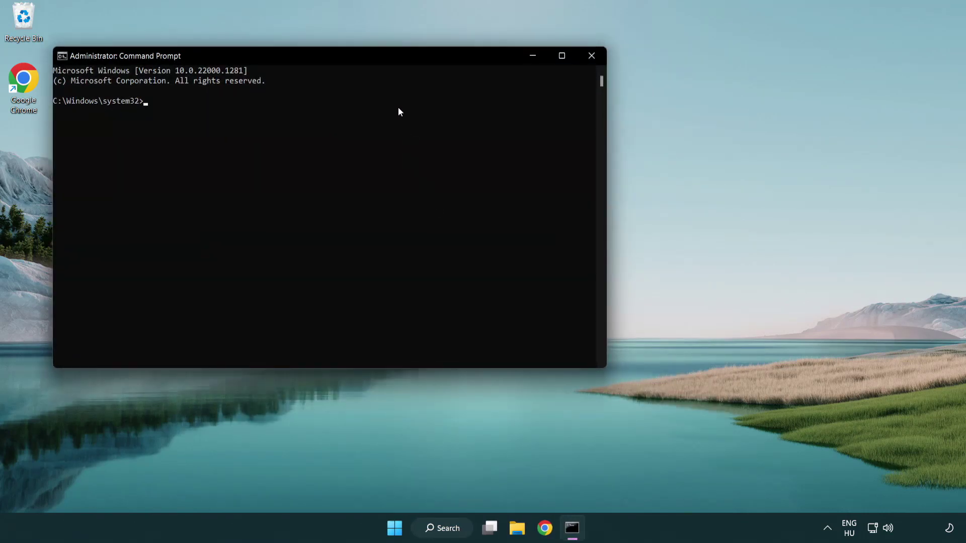
# Step: Run sfc /scannow, which completes with no integrity violations found
pyautogui.moveTo(344, 56); pyautogui.dragTo(487, 99)
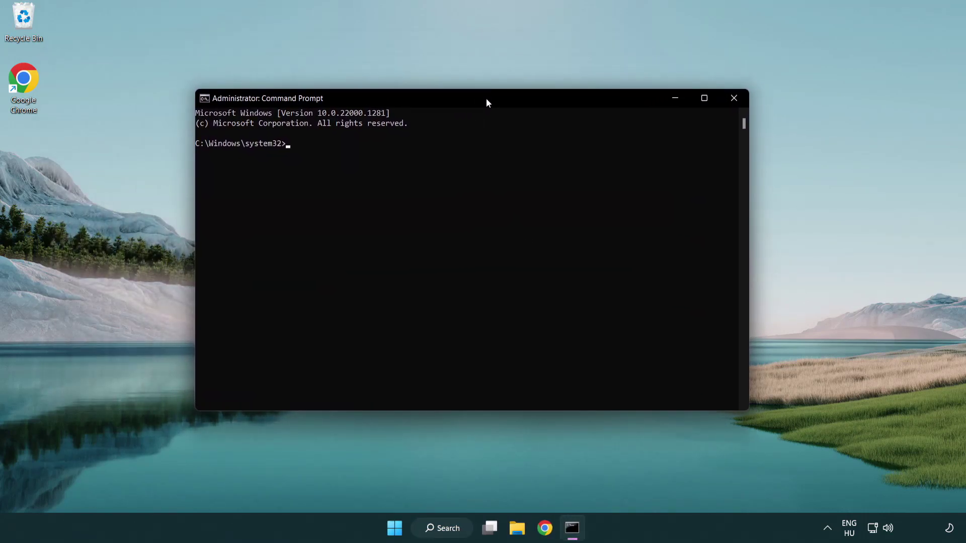
pyautogui.write('sf')
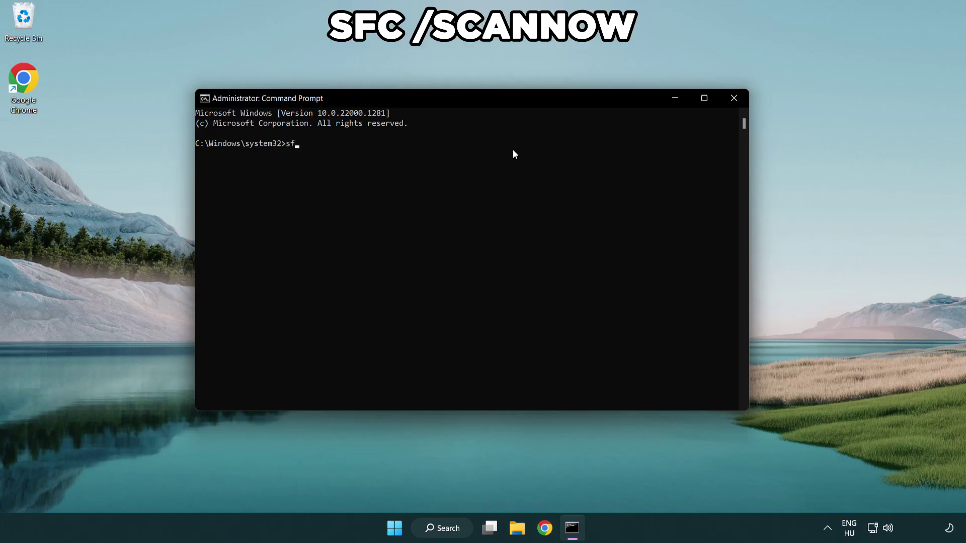
pyautogui.write('c /sc')
pyautogui.write('annow')
pyautogui.press('Return')
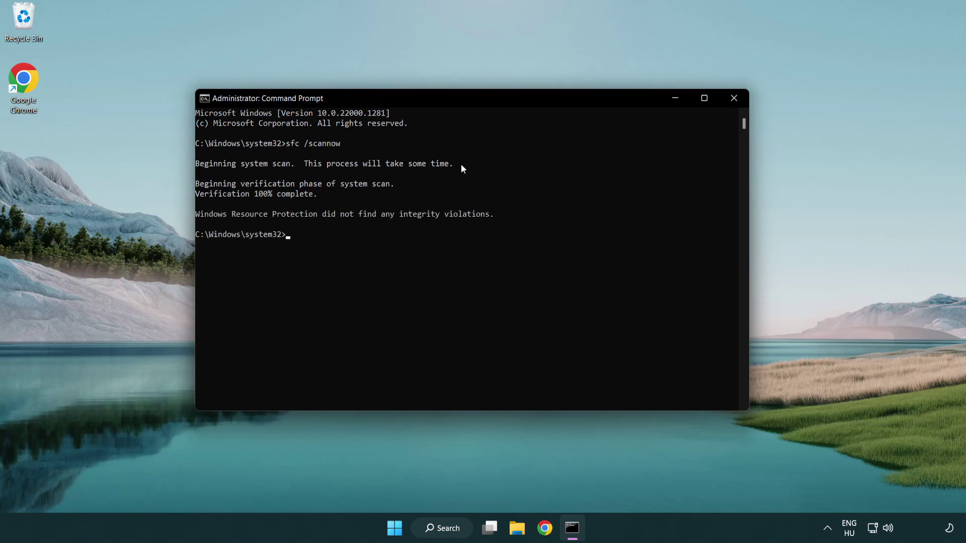
# Step: Close Command Prompt and open the Start menu's power options to restart the PC
pyautogui.click(734, 100)
pyautogui.click(406, 528)
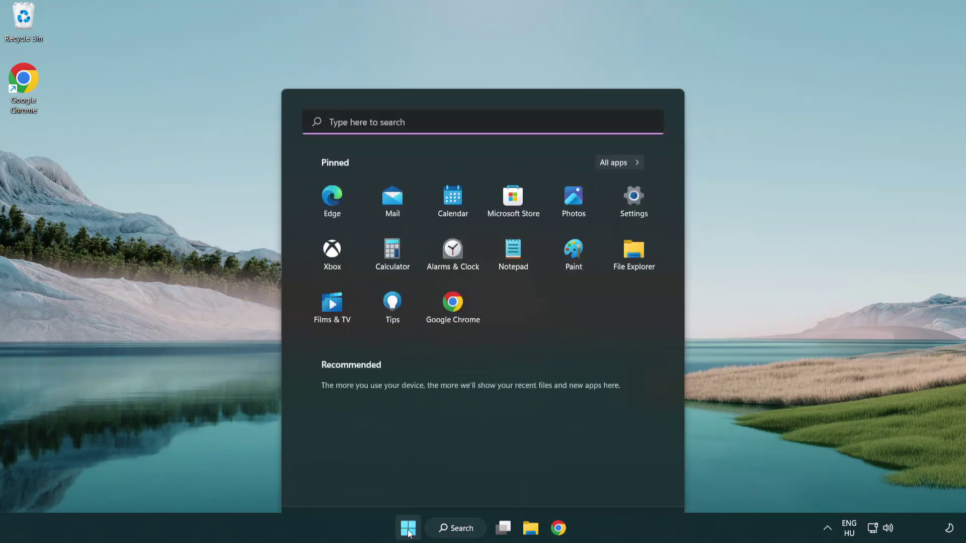
pyautogui.click(641, 482)
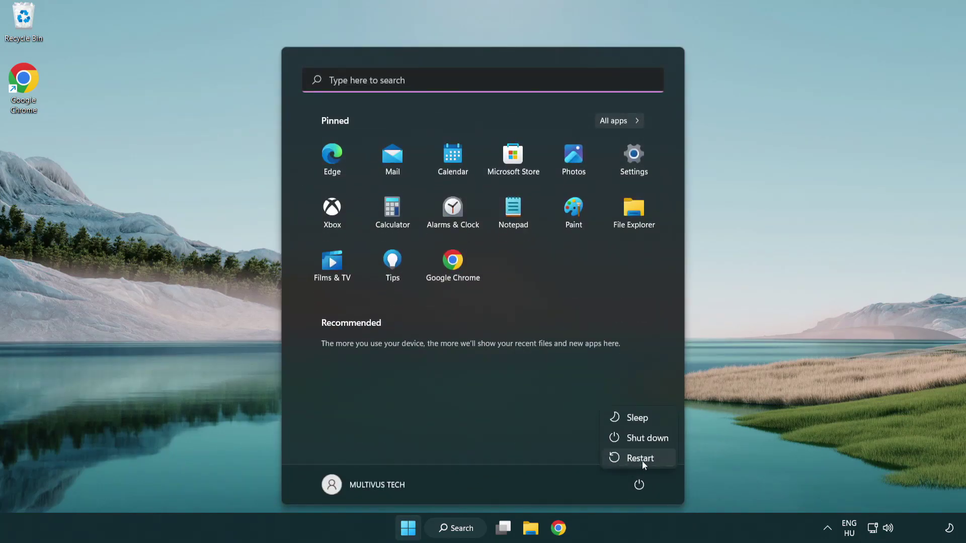